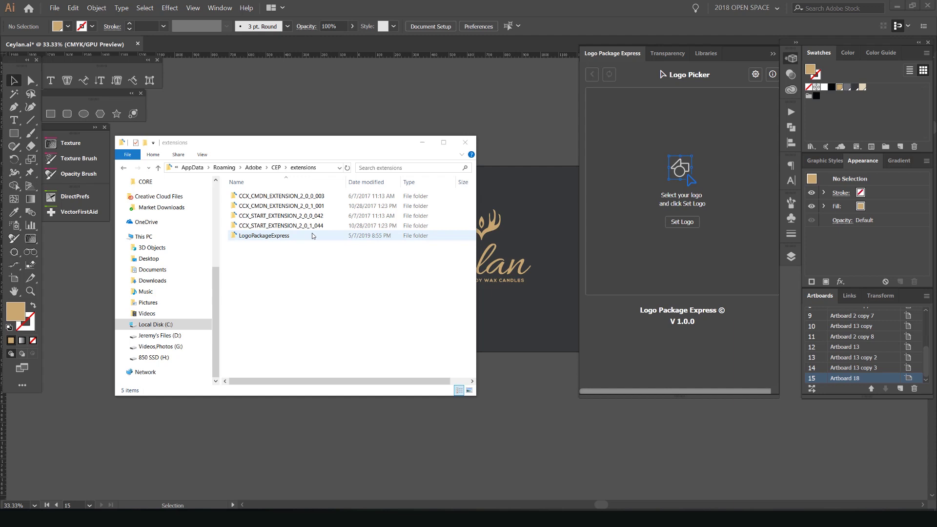
Move the File Explorer window showing the CEP extensions folder right and down over Illustrator
left_click_drag(279, 140, 393, 154)
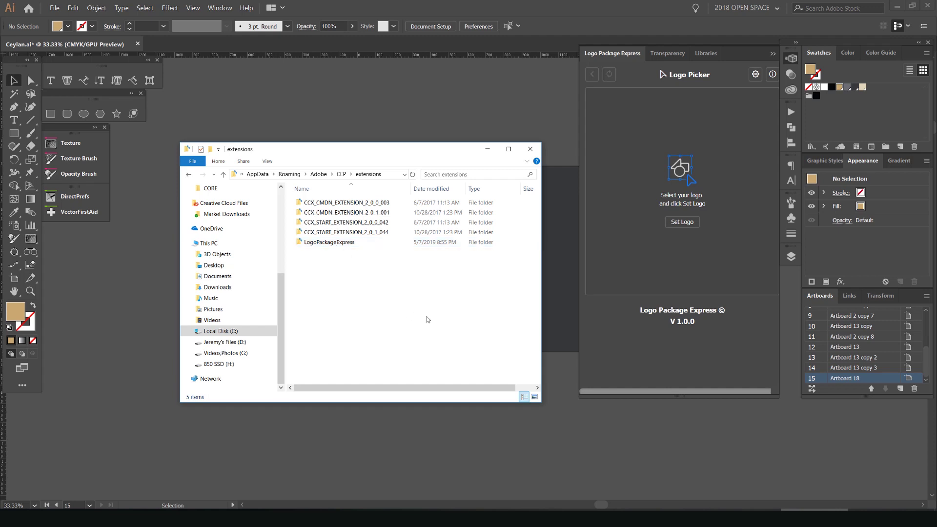
Inspect the LogoPackageExpress folder's contents, return to extensions, and review the address bar location list
double_click(329, 242)
left_click_drag(324, 320, 325, 199)
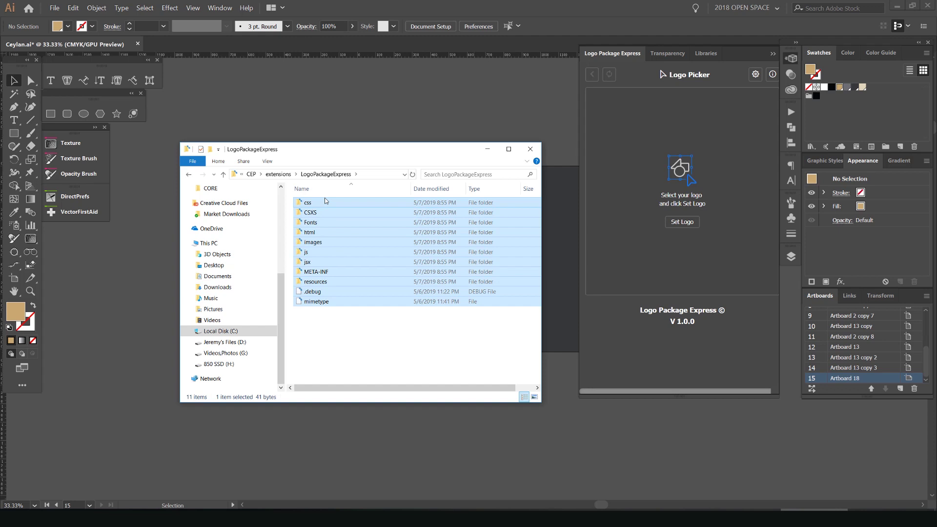
left_click(189, 174)
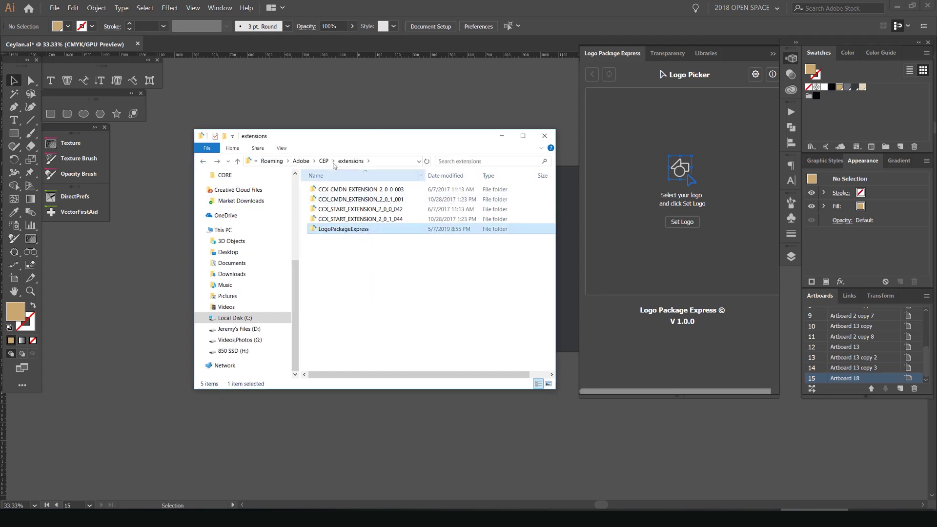
left_click(256, 162)
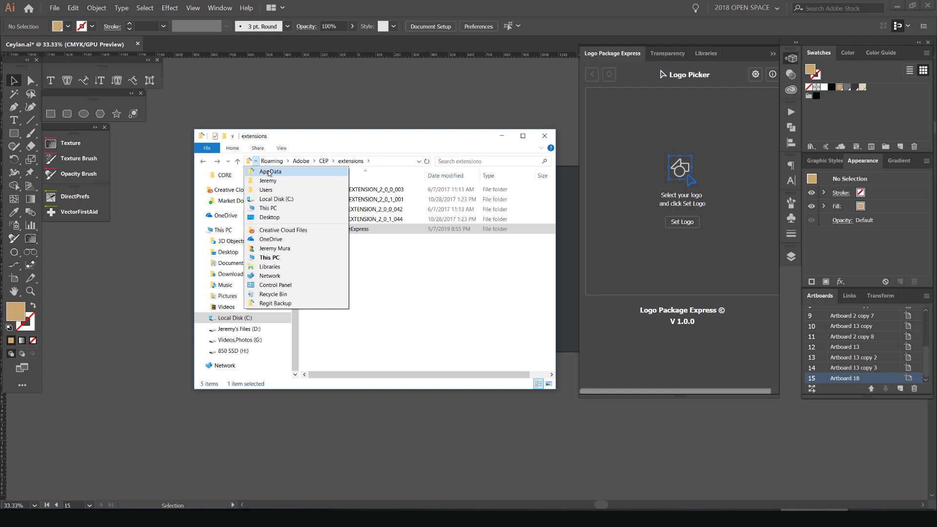
mouse_move(271, 164)
mouse_move(314, 161)
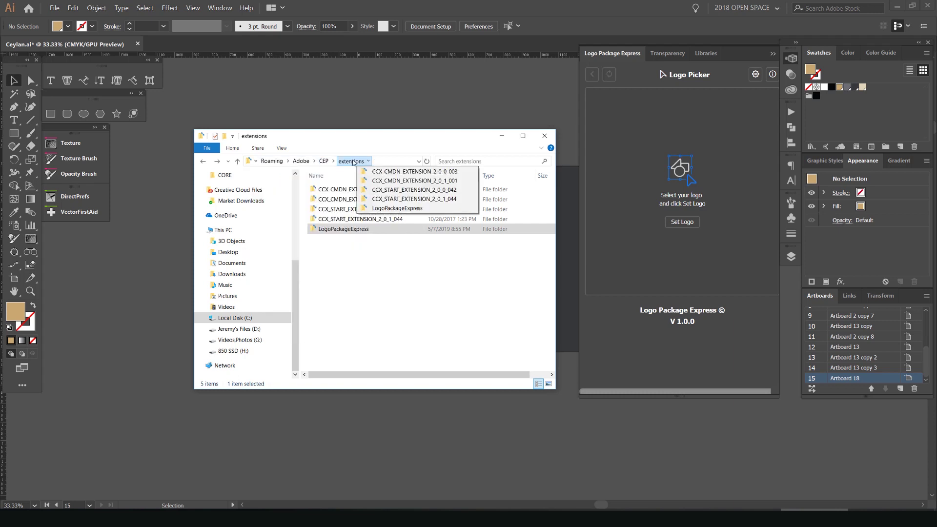
left_click(359, 251)
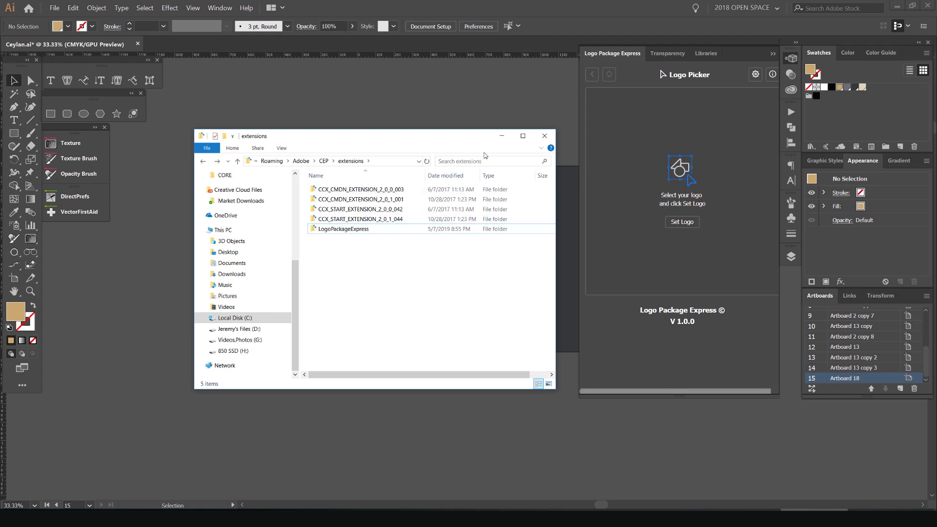
left_click(503, 138)
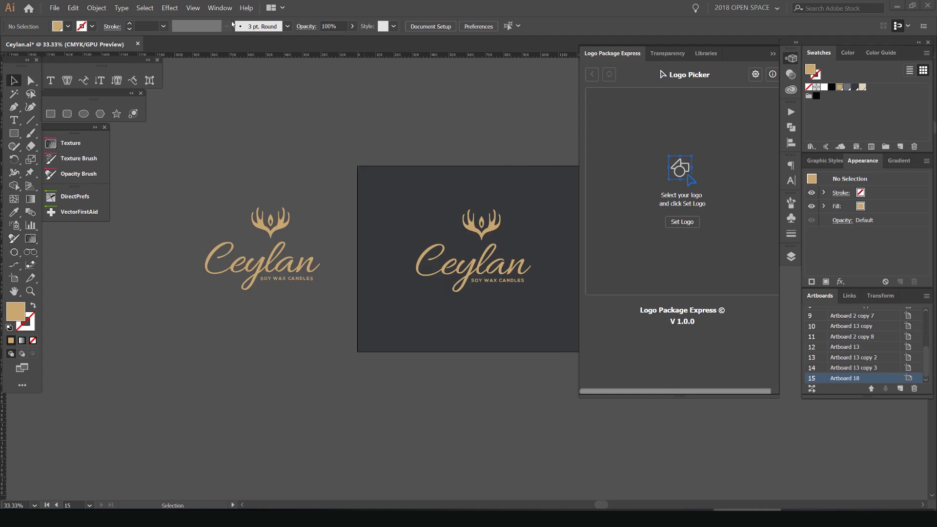
left_click(219, 8)
mouse_move(256, 61)
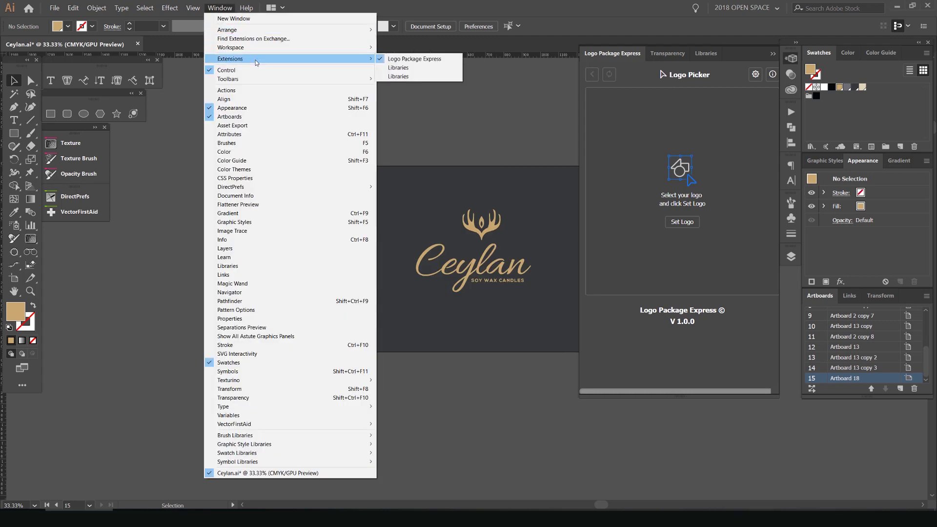
left_click(406, 59)
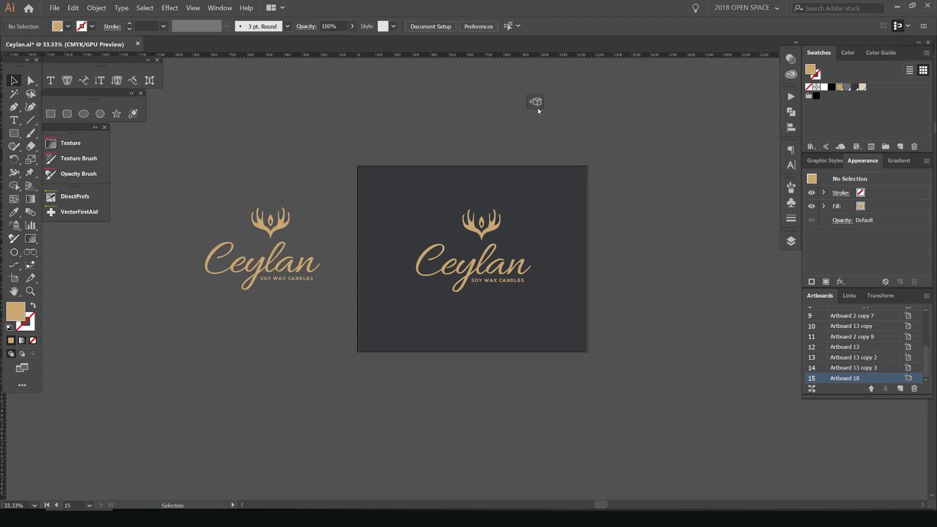
left_click(534, 99)
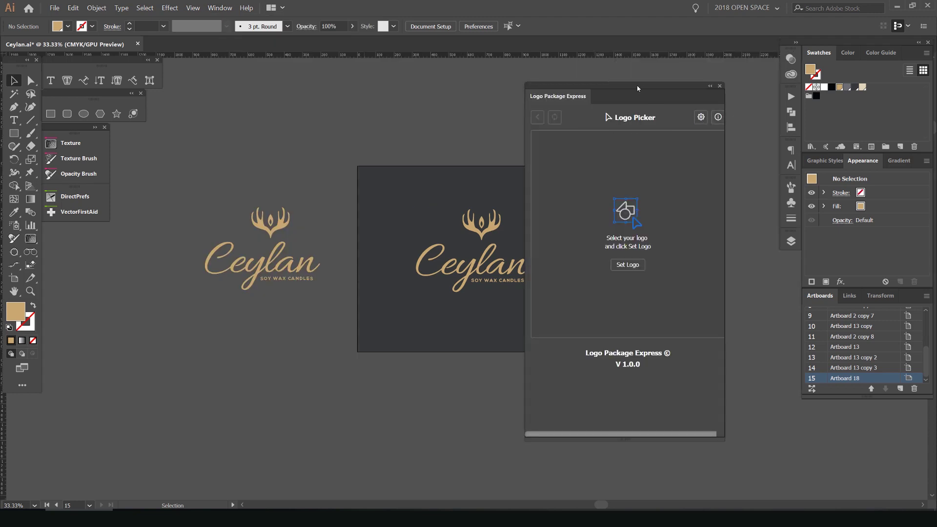
left_click_drag(637, 88, 571, 82)
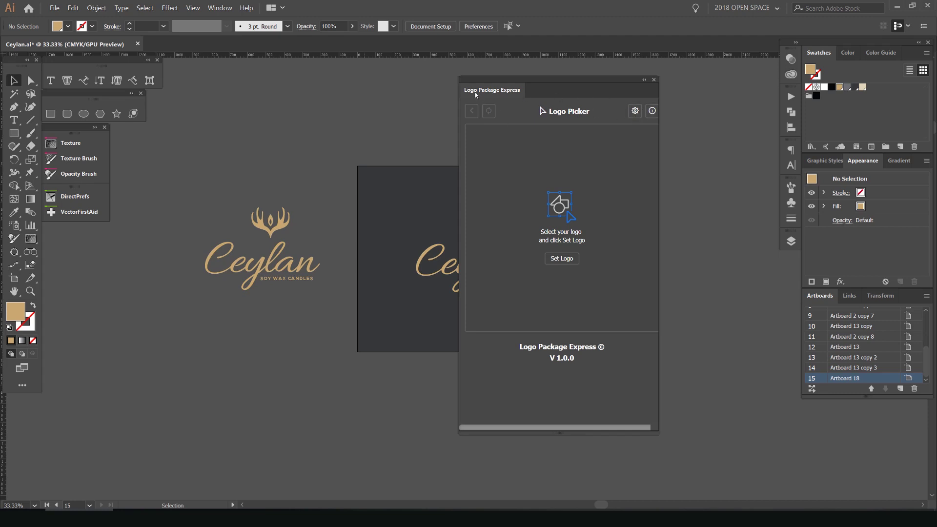
left_click_drag(476, 94, 768, 45)
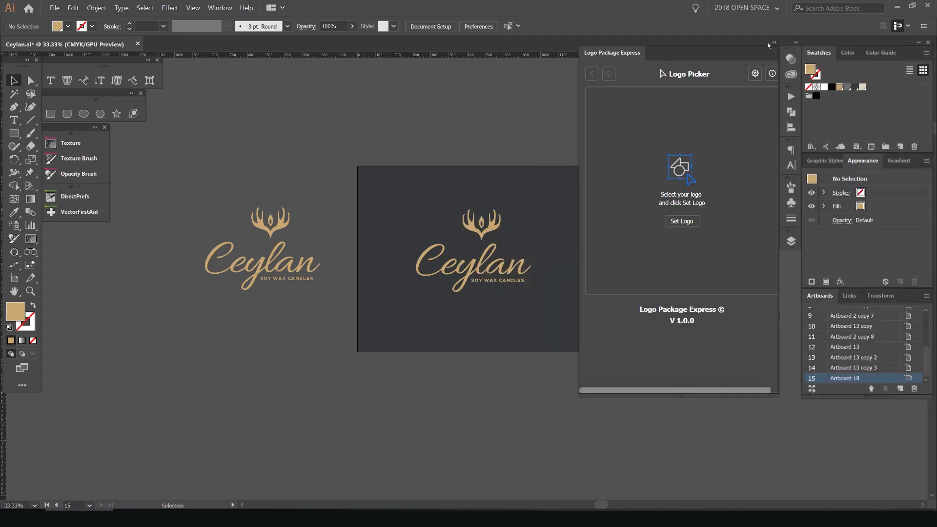
Zoom in and test-select the Ceylan logo copies, including the left one
scroll(409, 132, "right", 5)
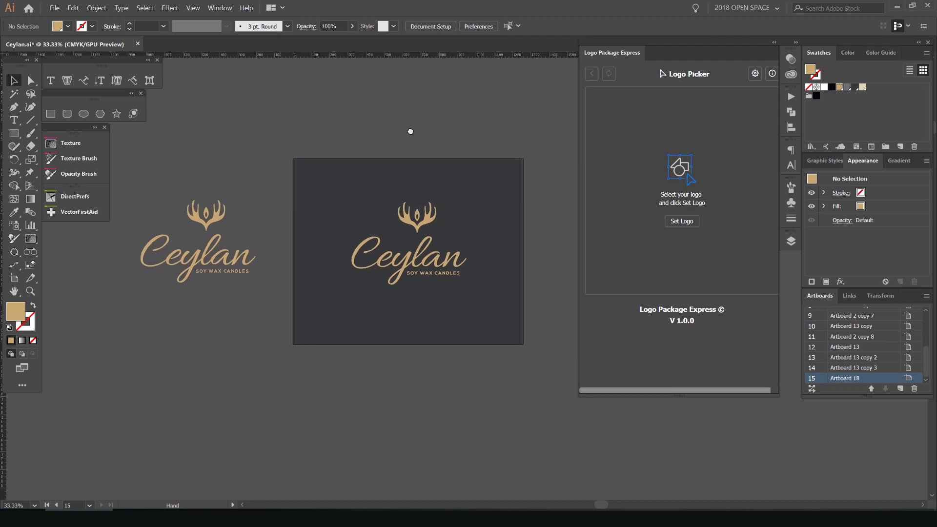
scroll(454, 164, "up", 1)
left_click_drag(252, 386, 247, 388)
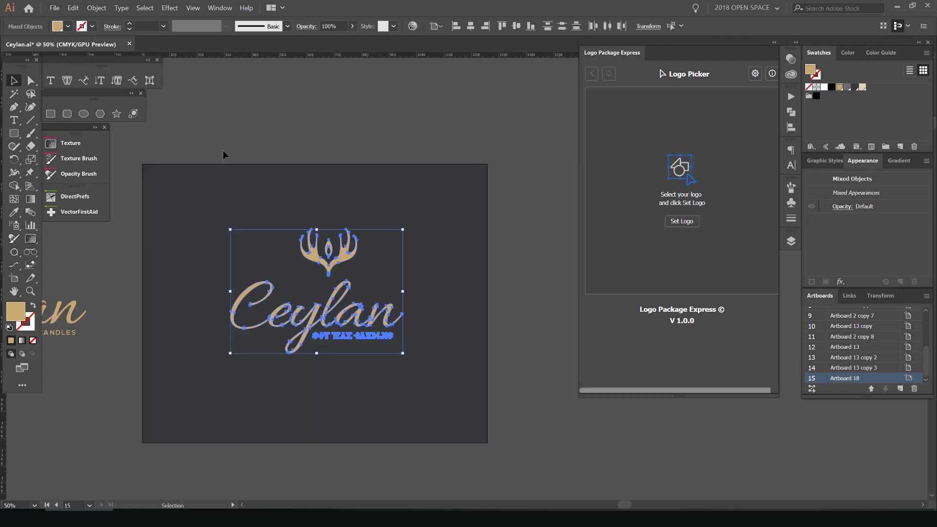
left_click(225, 149)
left_click_drag(402, 146, 470, 144)
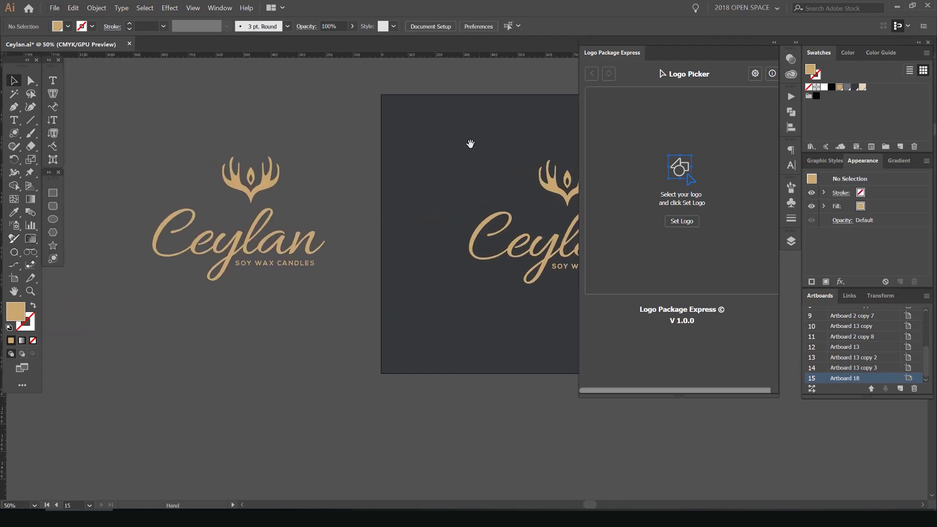
scroll(386, 151, "down", 2)
scroll(330, 160, "up", 2)
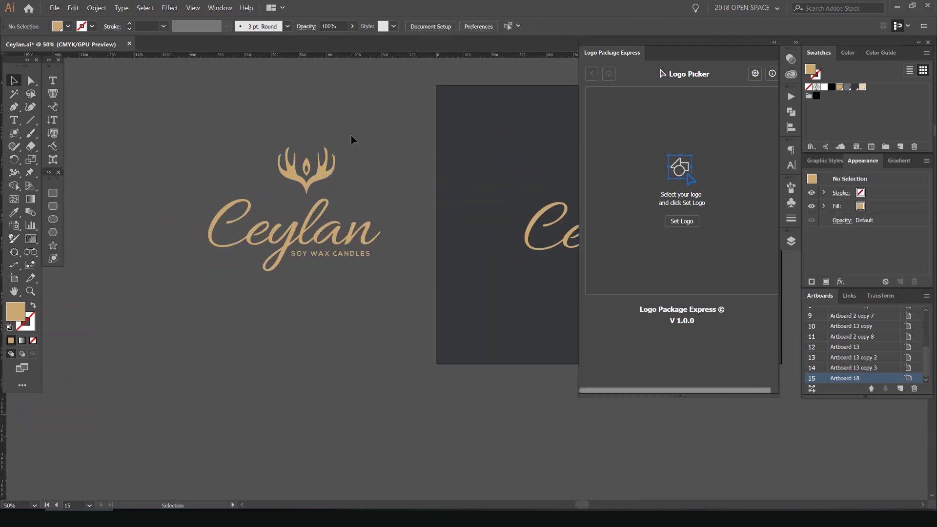
left_click_drag(212, 295, 306, 142)
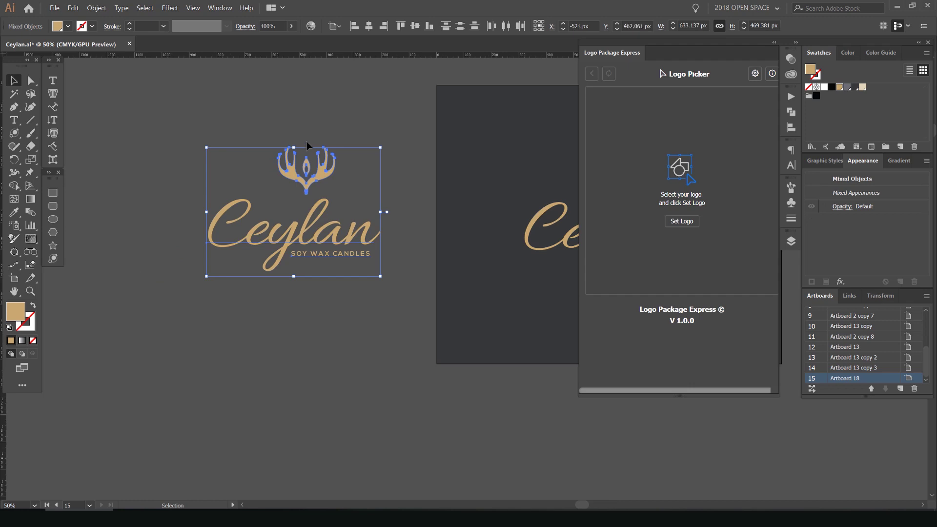
left_click(230, 183)
scroll(234, 190, "up", 3)
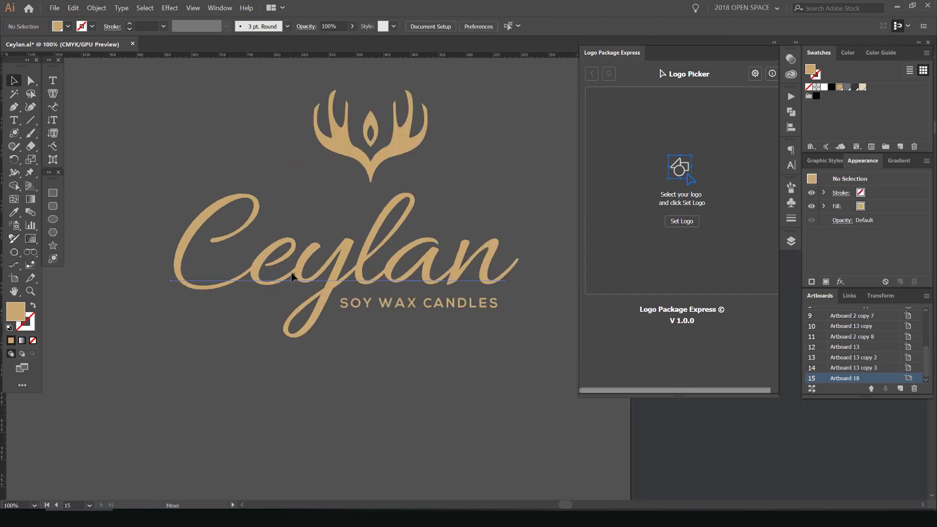
Check the lettering and antler icon selections, undoing the trial antler moves
left_click(361, 270)
left_click_drag(389, 133, 368, 131)
key("ctrl+z")
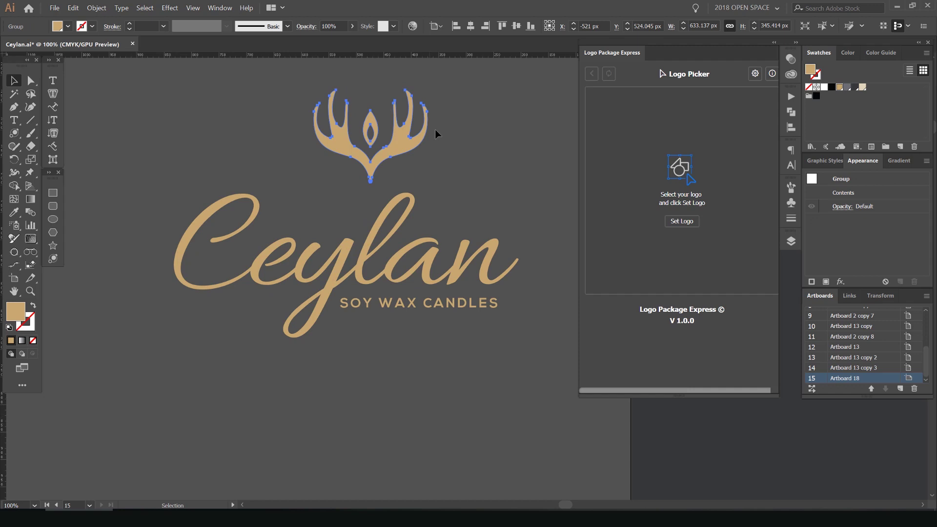
key("ctrl+z")
left_click(420, 141)
left_click(478, 193)
Convert the Ceylan script text to outlines with Type > Create Outlines
left_click(490, 276)
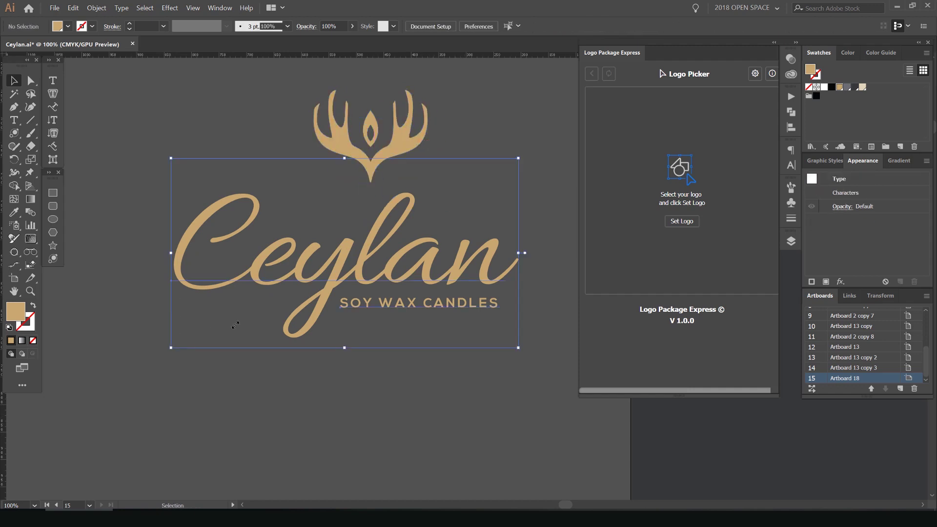
left_click(122, 8)
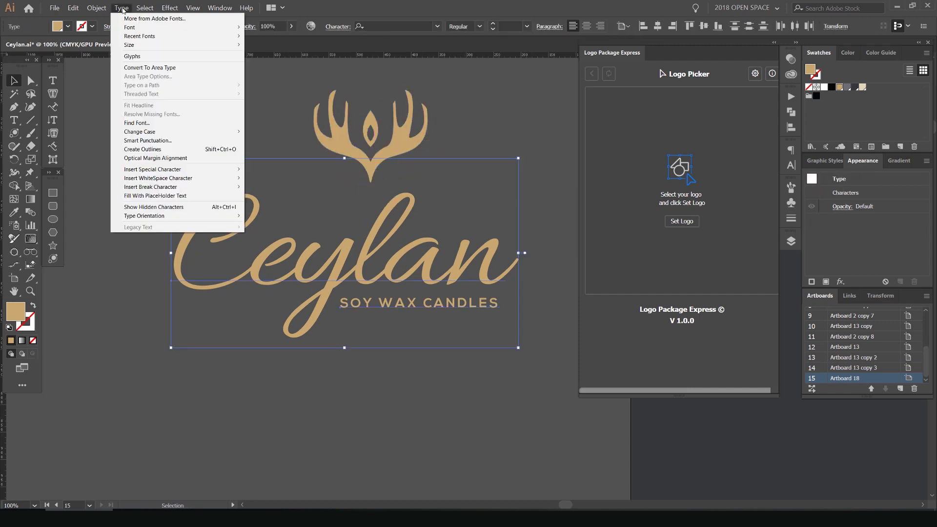
left_click(161, 149)
Test-move the outlined Ceylan lettering, undo each move, and pan over the logo
left_click(408, 269)
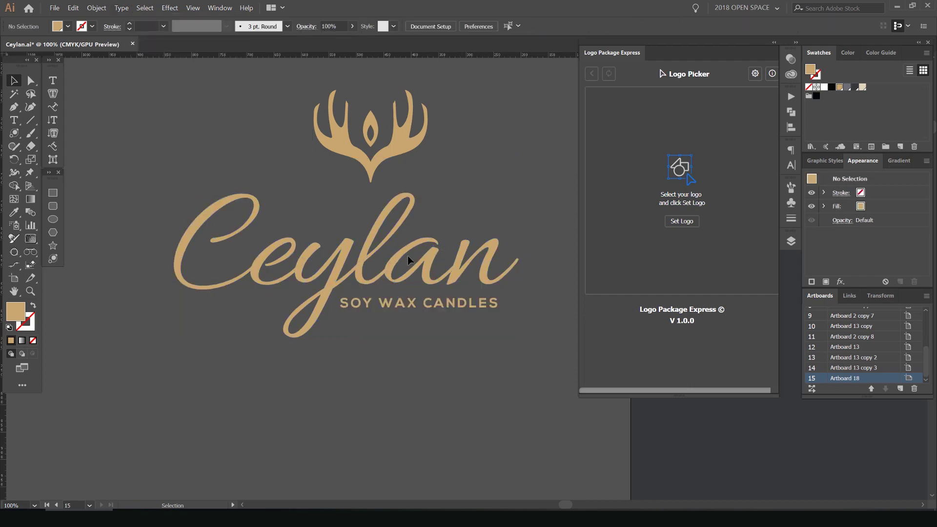
left_click_drag(411, 257, 389, 209)
key("ctrl+z")
left_click_drag(485, 242, 361, 288)
key("ctrl+z")
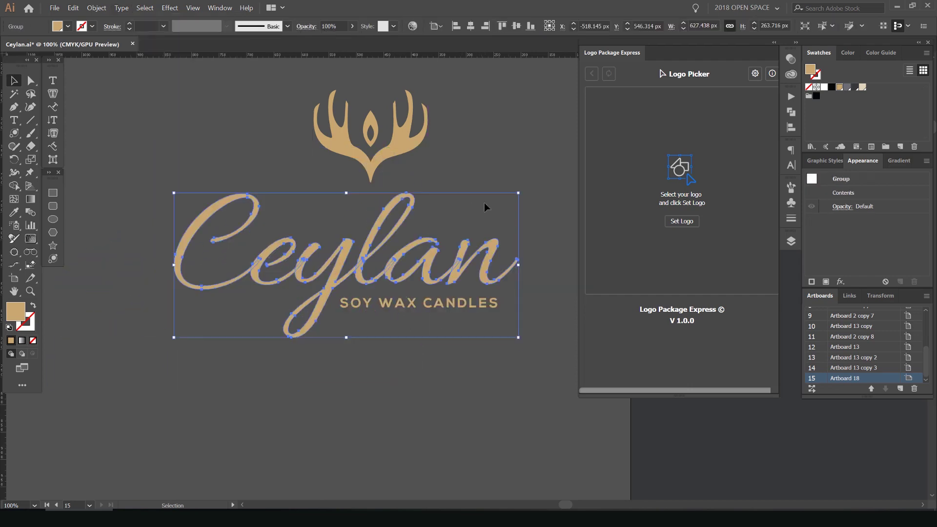
left_click(483, 203)
scroll(449, 236, "up", 1)
scroll(449, 236, "down", 1)
left_click_drag(439, 209, 395, 215)
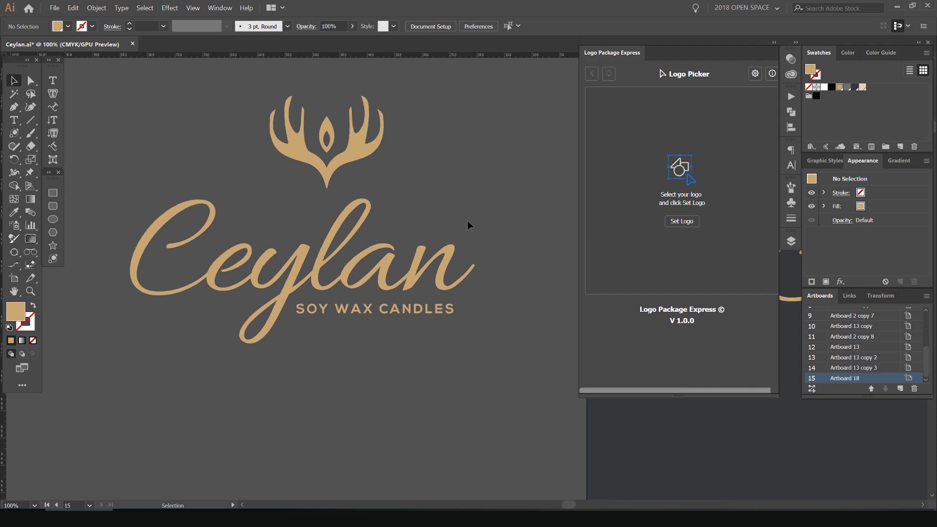
Check selection of the Ceylan artwork and lettering group while panning around the enlarged logo
left_click(199, 279)
key("ctrl+shift+a")
left_click(338, 232)
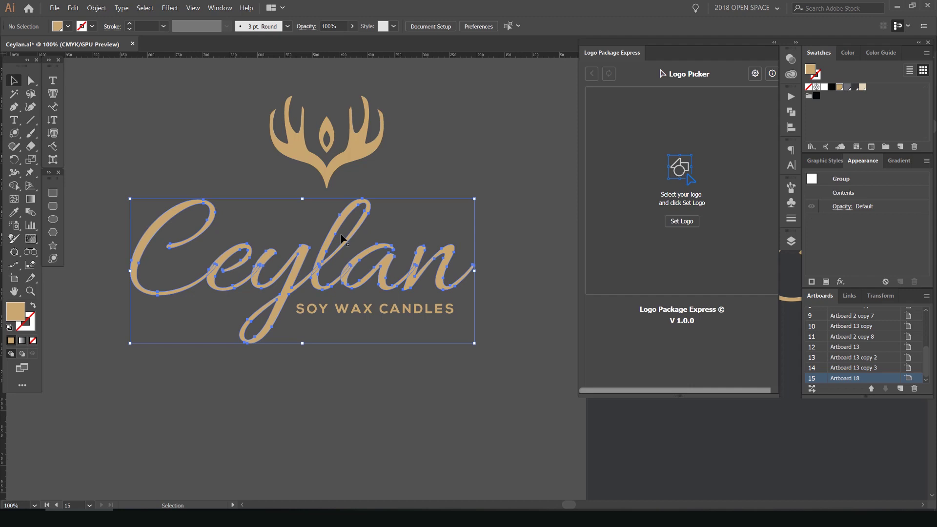
left_click(490, 230)
left_click_drag(134, 280, 135, 279)
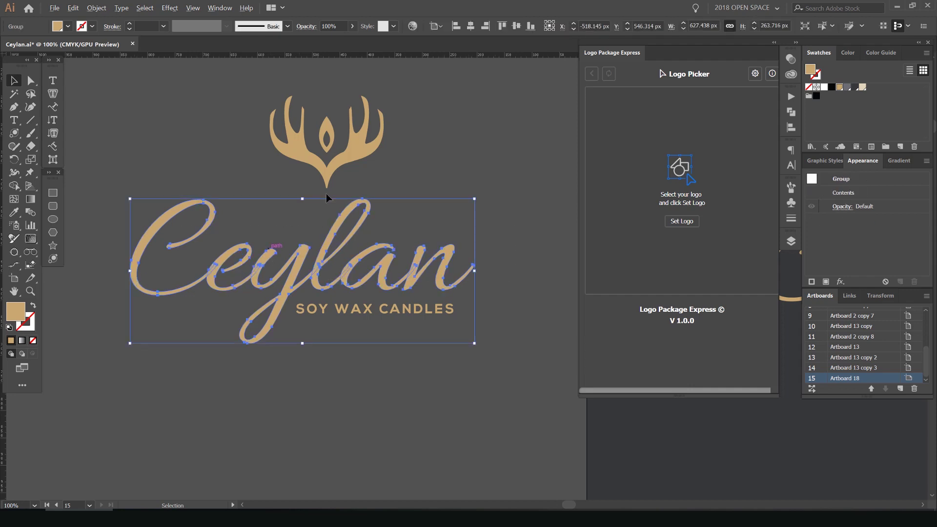
scroll(338, 160, "up", 1)
left_click(453, 224)
left_click_drag(456, 225, 548, 198)
left_click_drag(384, 214, 284, 300)
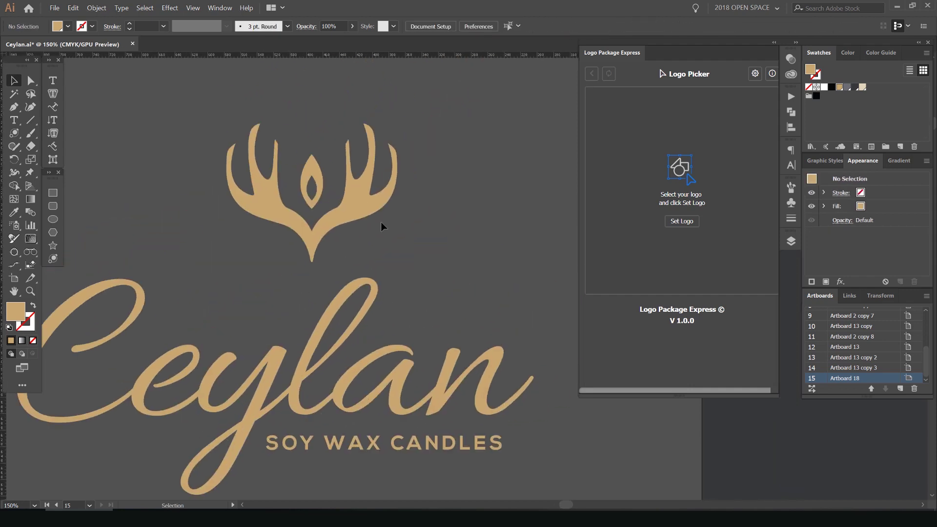
Test-move the antler icon, undo it, and pan the view upward
left_click_drag(237, 207, 231, 207)
left_click_drag(374, 197, 402, 147)
key("ctrl+z")
left_click(446, 215)
left_click_drag(455, 240, 435, 127)
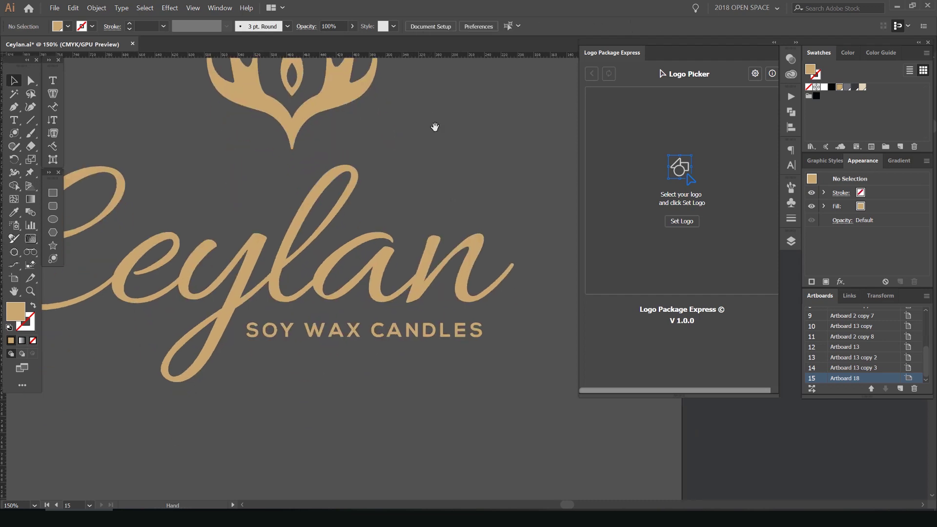
left_click_drag(523, 321, 477, 326)
scroll(278, 374, "down", 1)
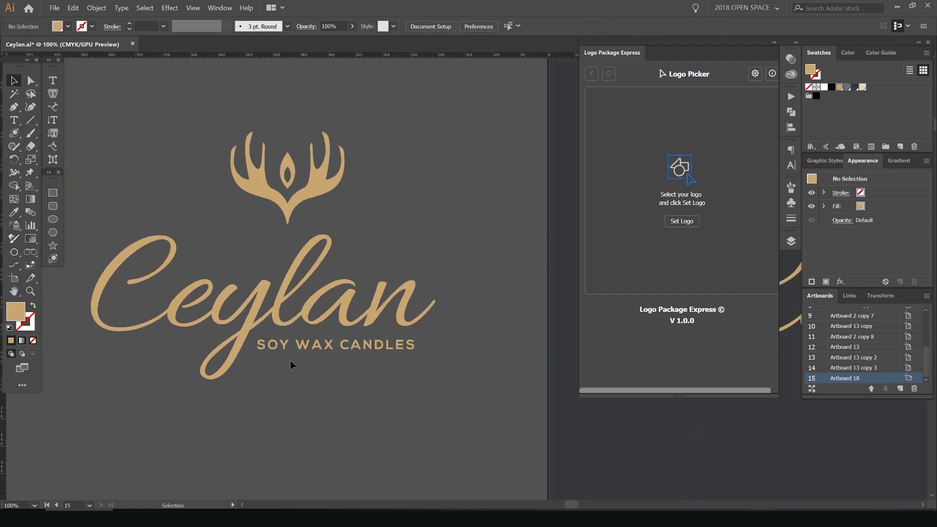
Regroup the antlers with the flame shape using Ctrl+G and bring the whole logo into view
left_click_drag(443, 337, 315, 346)
left_click_drag(342, 203, 398, 187)
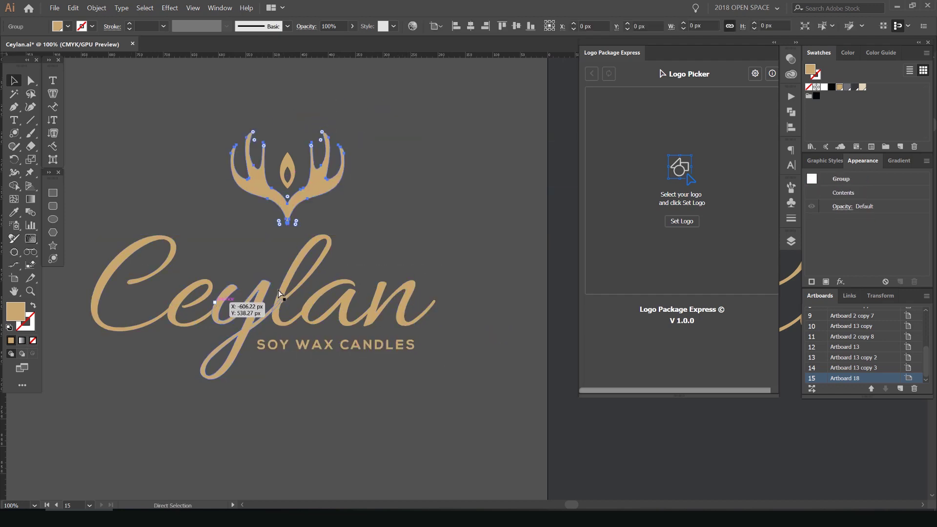
key("ctrl+g")
left_click(456, 236)
scroll(450, 224, "down", 1)
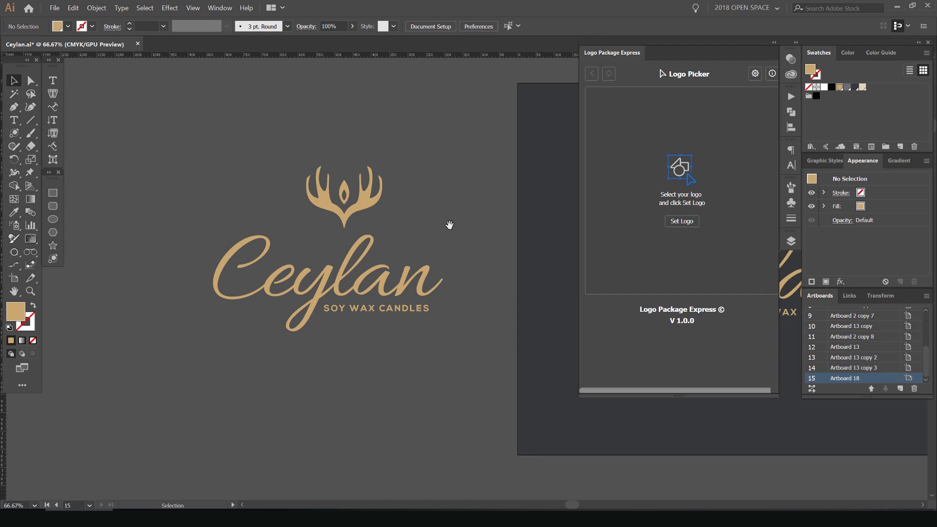
left_click_drag(358, 233, 418, 228)
scroll(454, 237, "up", 1)
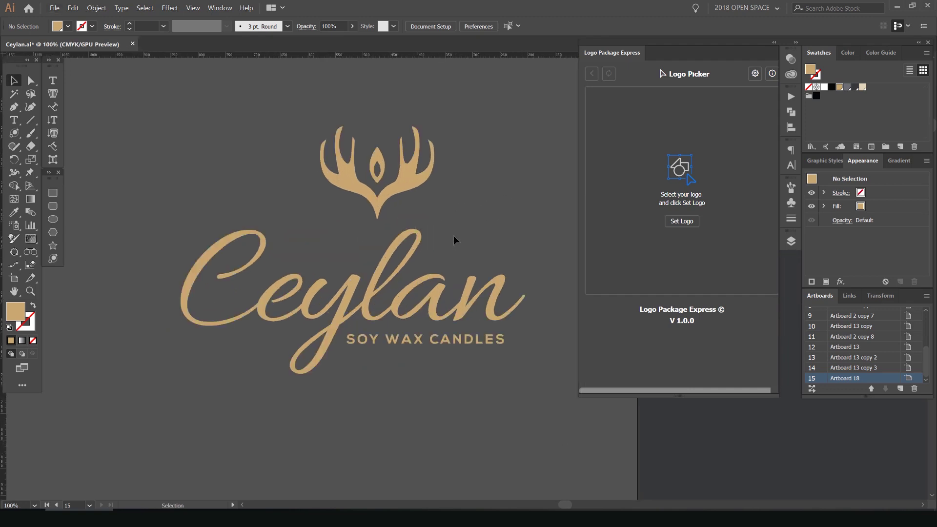
Open Pathfinder and check the lettering, tagline and antler emblem, undoing trial moves
left_click(392, 283)
left_click(791, 112)
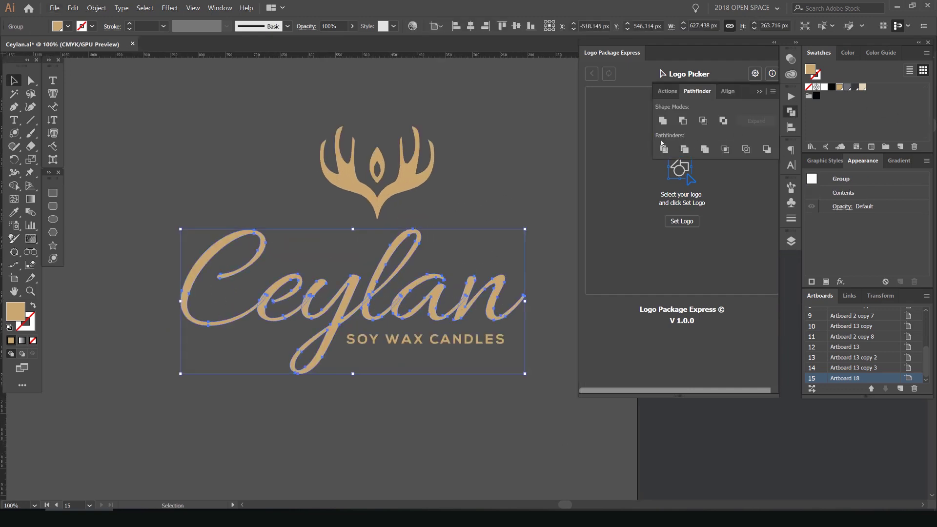
left_click_drag(523, 338, 347, 350)
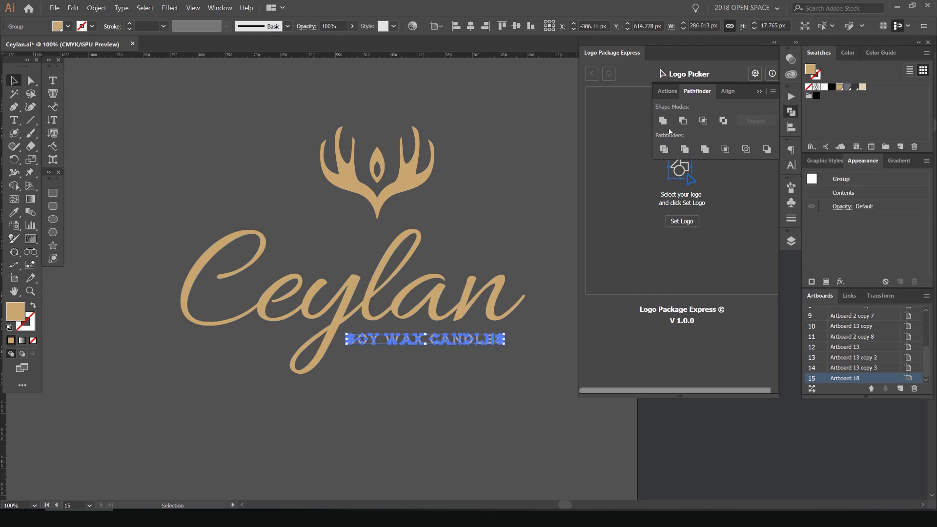
left_click(423, 156)
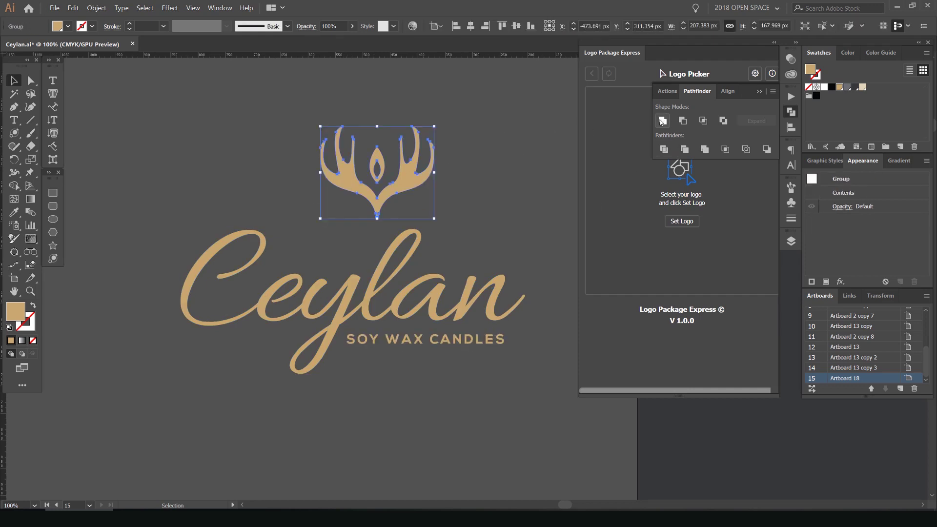
left_click_drag(429, 163, 370, 196)
key("ctrl+z")
left_click(434, 223)
key("ctrl+z")
Test-move the SOY WAX CANDLES tagline, antler emblem and lettering, undoing each move
left_click_drag(423, 340, 453, 372)
key("ctrl+z")
left_click(457, 225)
left_click_drag(429, 172, 438, 145)
key("ctrl+z")
left_click_drag(413, 250, 425, 249)
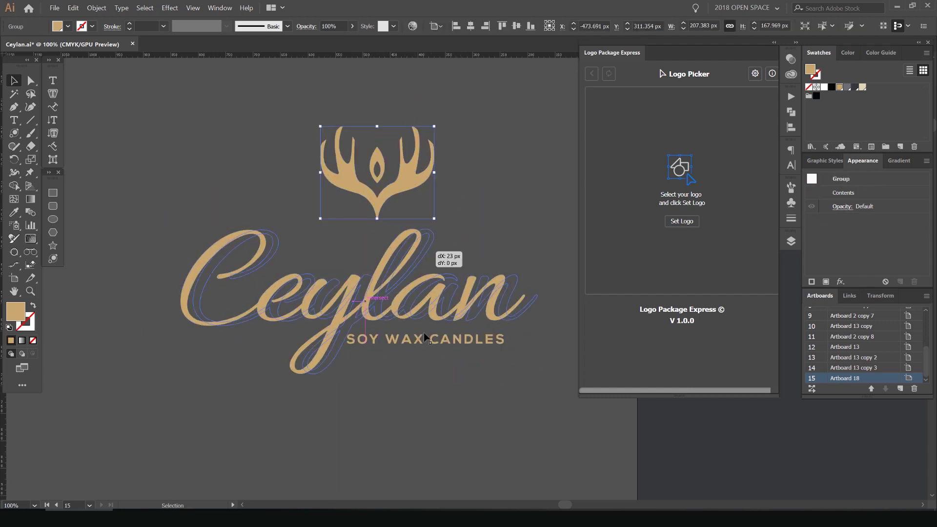
key("ctrl+z")
left_click(522, 233)
Pan to the artboard, select the entire Ceylan logo, and fit the artboard in the window
scroll(496, 152, "down", 2)
left_click_drag(435, 155, 150, 194)
left_click_drag(322, 192, 488, 318)
left_click_drag(516, 213, 465, 219)
scroll(466, 218, "up", 1)
key("ctrl+h")
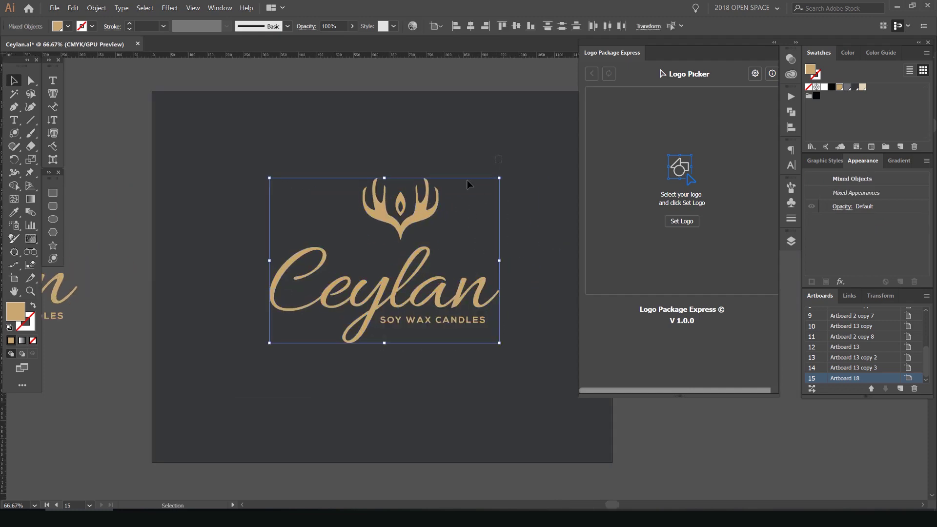
Select every part of the Ceylan logo and set it as the package's main Logo
left_click_drag(519, 146, 239, 367)
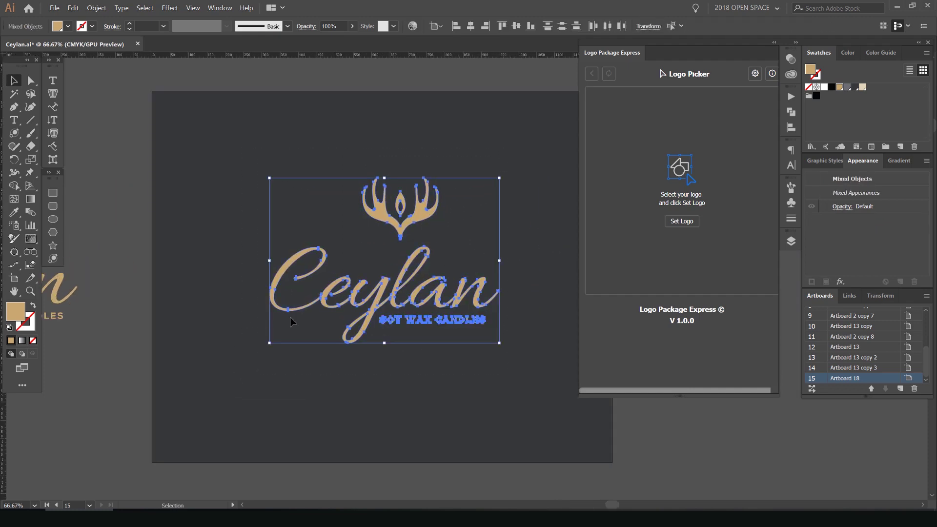
left_click_drag(523, 208, 469, 215)
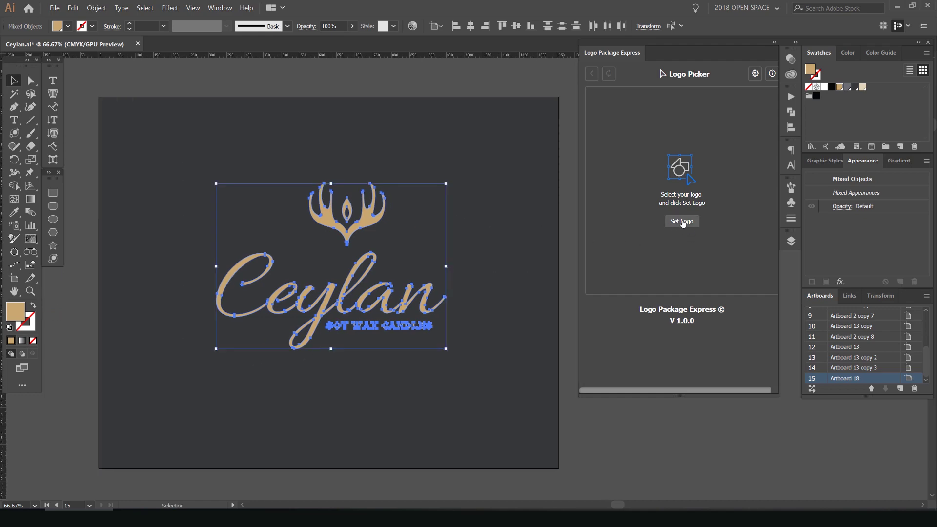
left_click(682, 222)
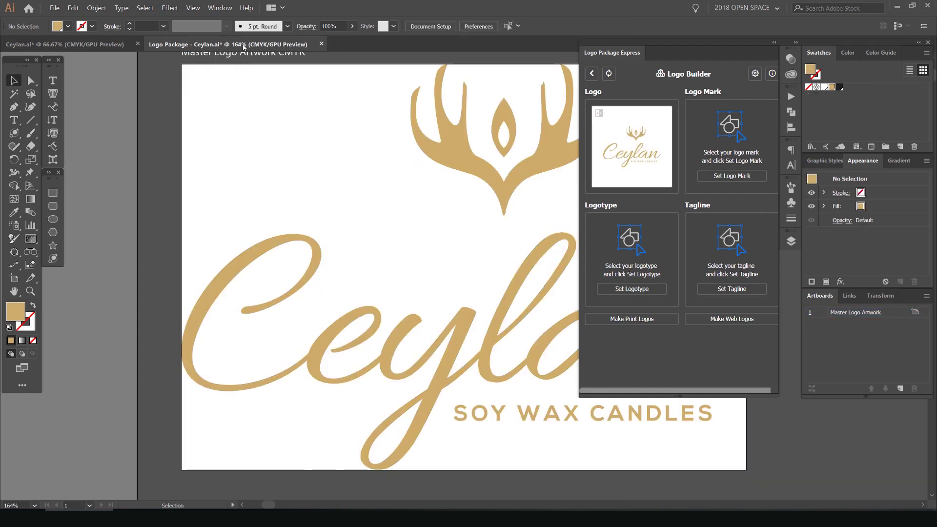
In Logo Package - Ceylan.ai at 100%, set the antlers-and-flame emblem as the Logo Mark
key("ctrl+1")
left_click_drag(197, 53, 299, 65)
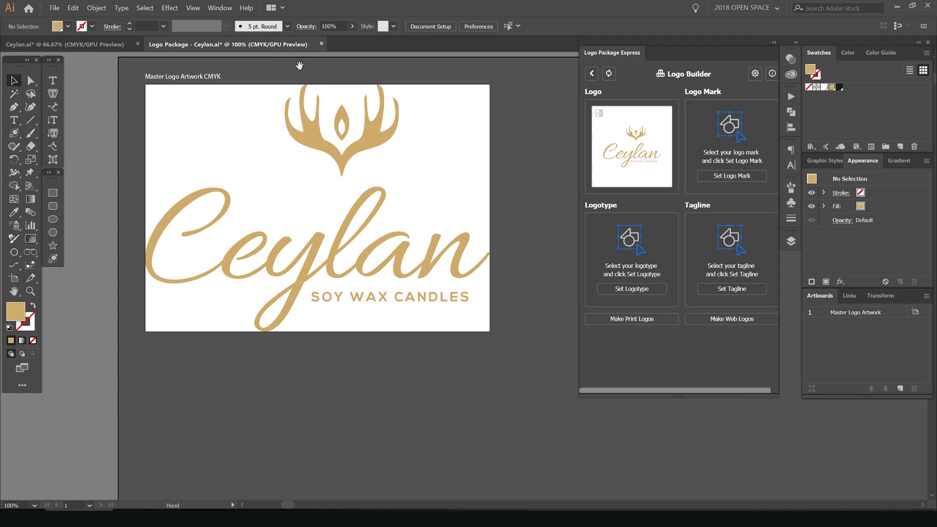
left_click_drag(442, 105, 195, 302)
left_click(266, 145)
scroll(354, 108, "up", 1)
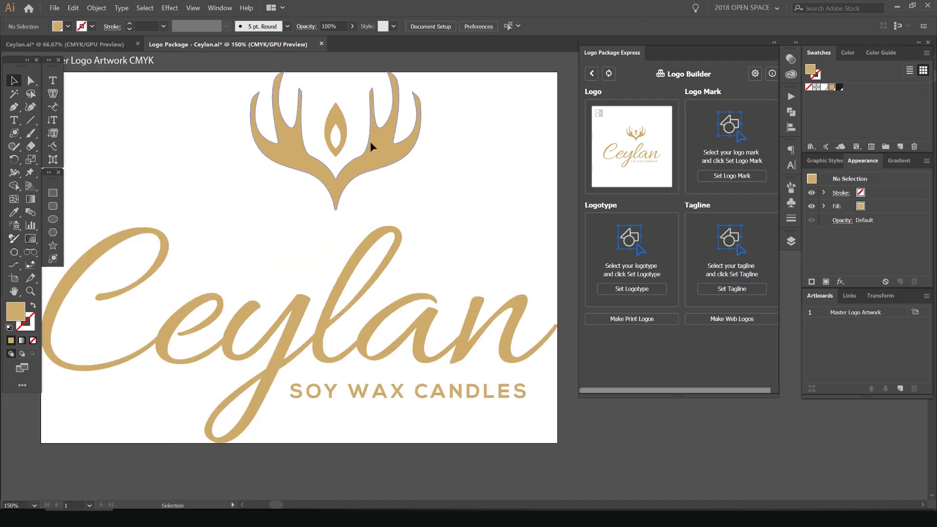
left_click_drag(405, 161, 425, 162)
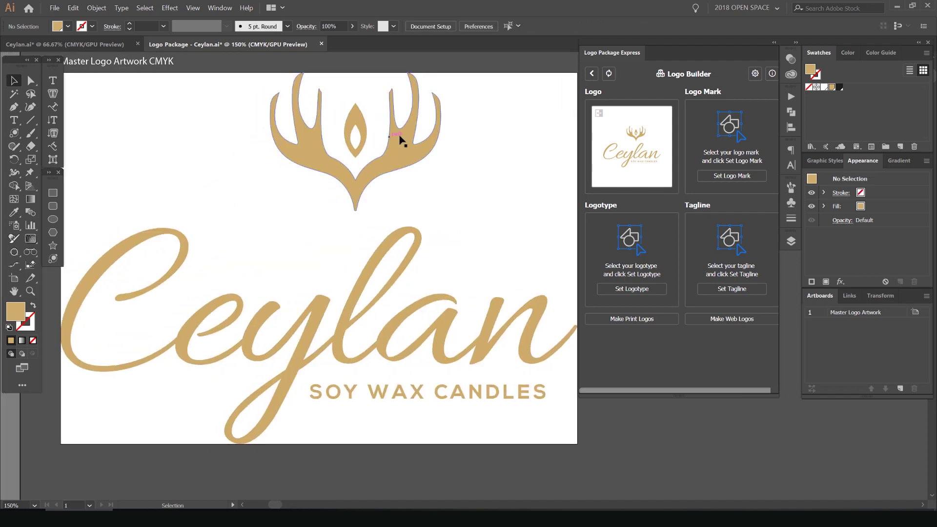
left_click_drag(456, 115, 285, 162)
left_click_drag(499, 114, 283, 149)
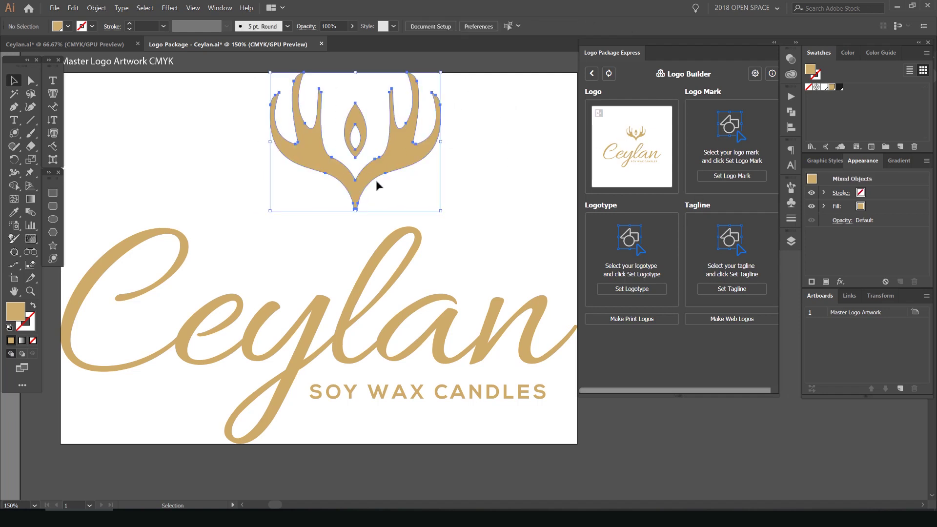
left_click(742, 177)
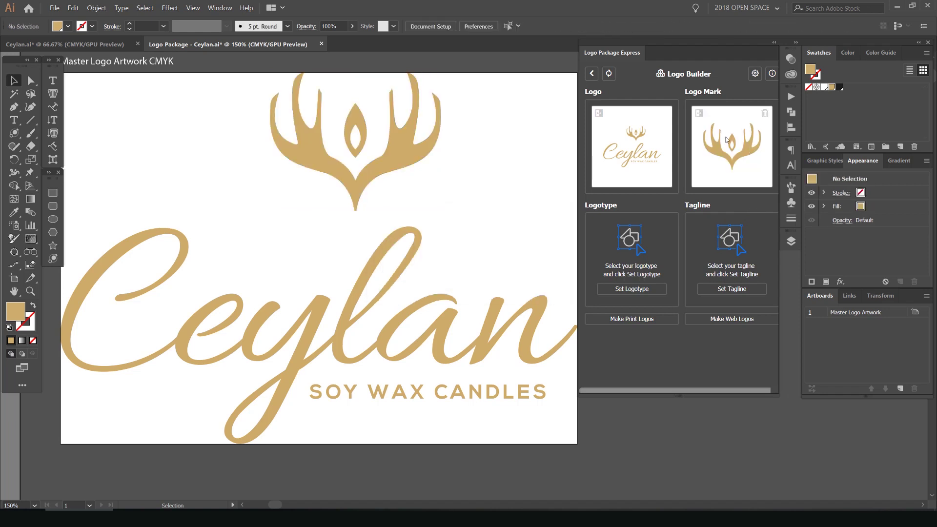
left_click(484, 314)
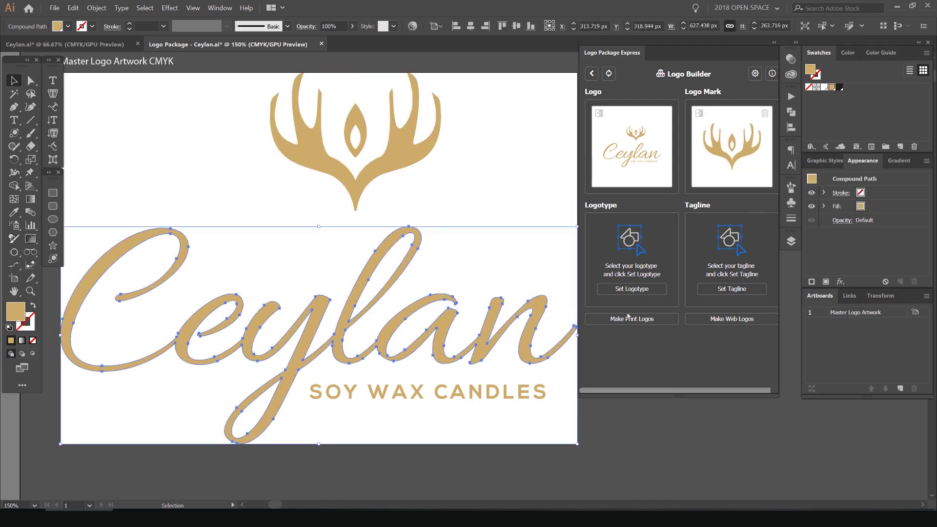
Set the Ceylan script as the Logotype, then try selecting the tagline letters
left_click(631, 289)
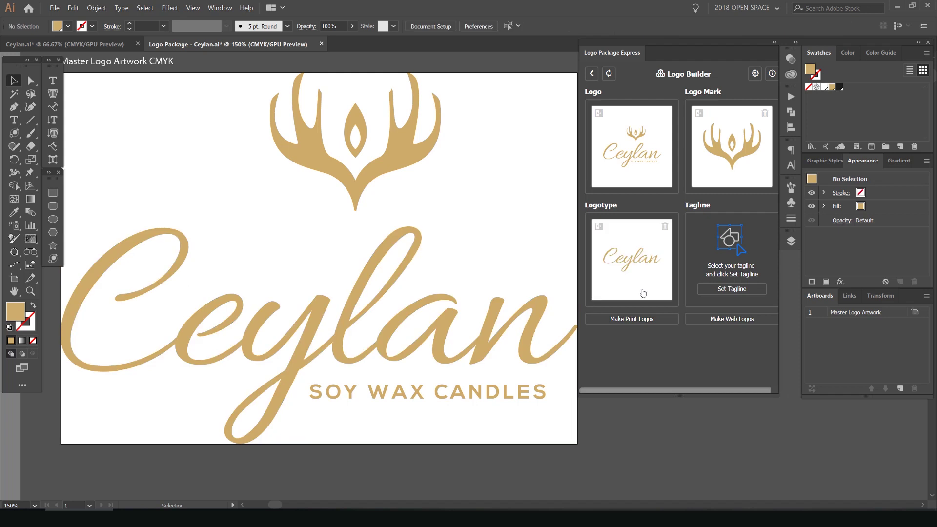
left_click(508, 391)
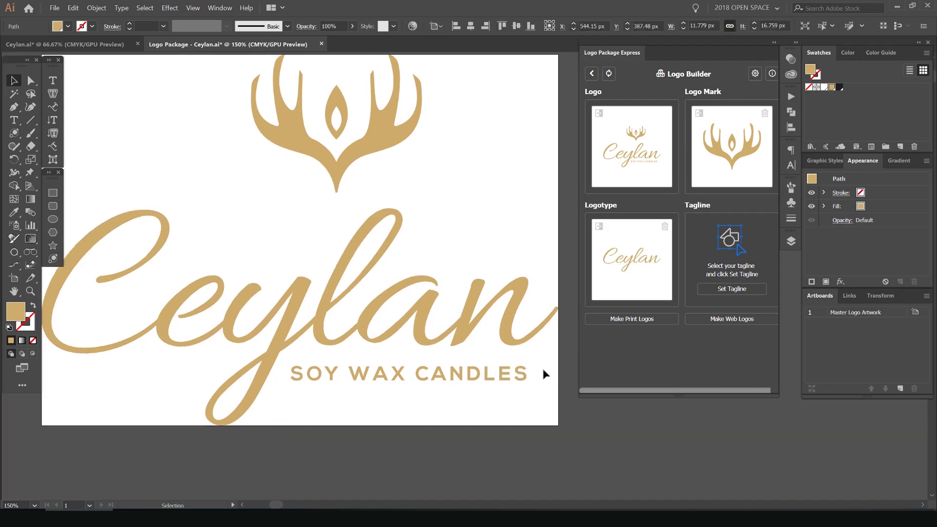
left_click_drag(543, 370, 293, 399)
left_click(328, 406)
left_click_drag(441, 375, 450, 392)
key("ctrl+z")
Group the SOY WAX CANDLES letters with Ctrl+G and set them as the Tagline
left_click_drag(529, 365, 298, 398)
key("ctrl+g")
left_click(381, 391)
left_click_drag(444, 378, 464, 432)
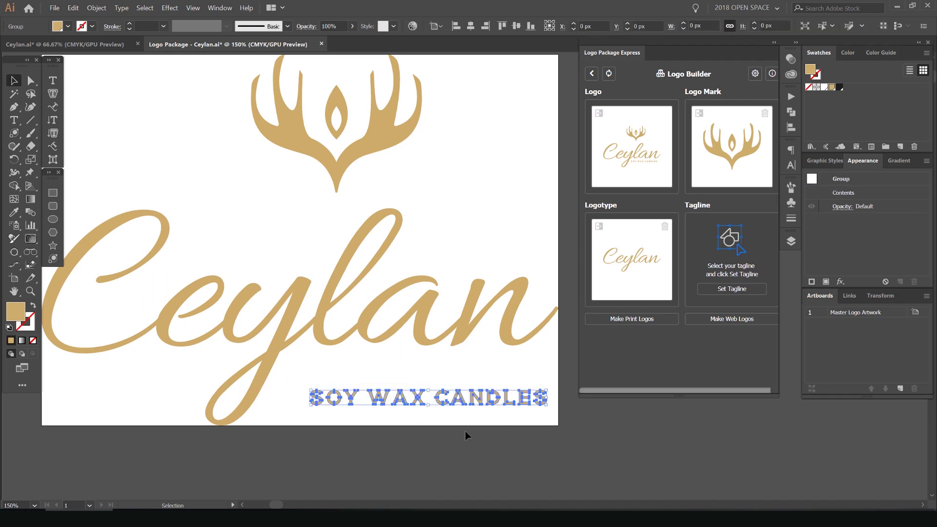
key("ctrl+z")
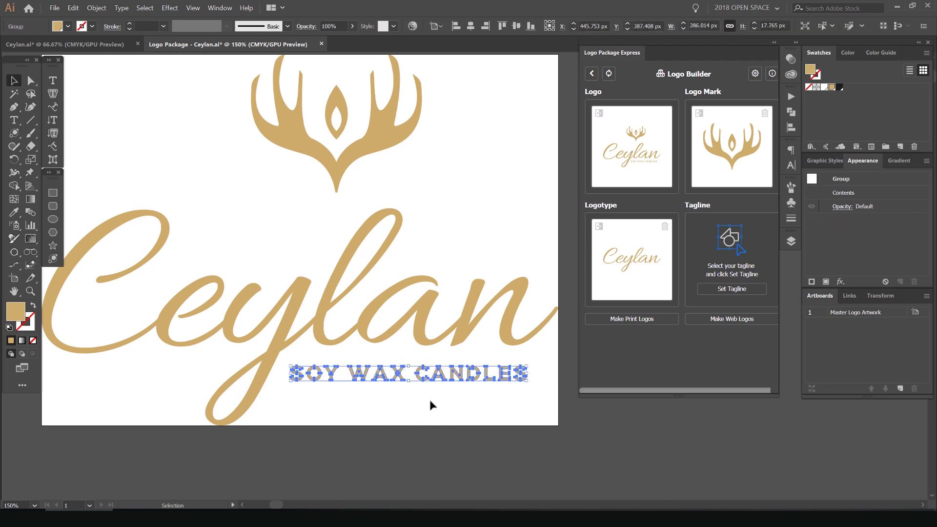
left_click(730, 288)
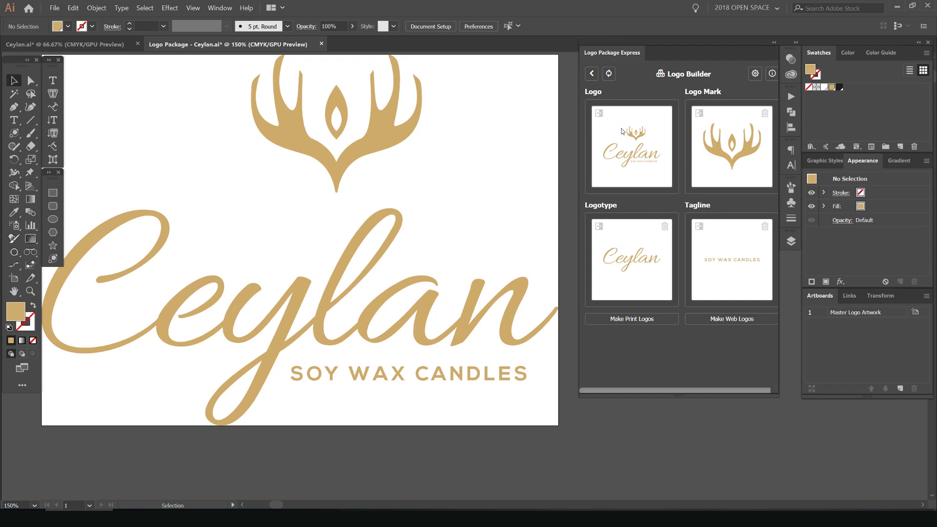
left_click(599, 113)
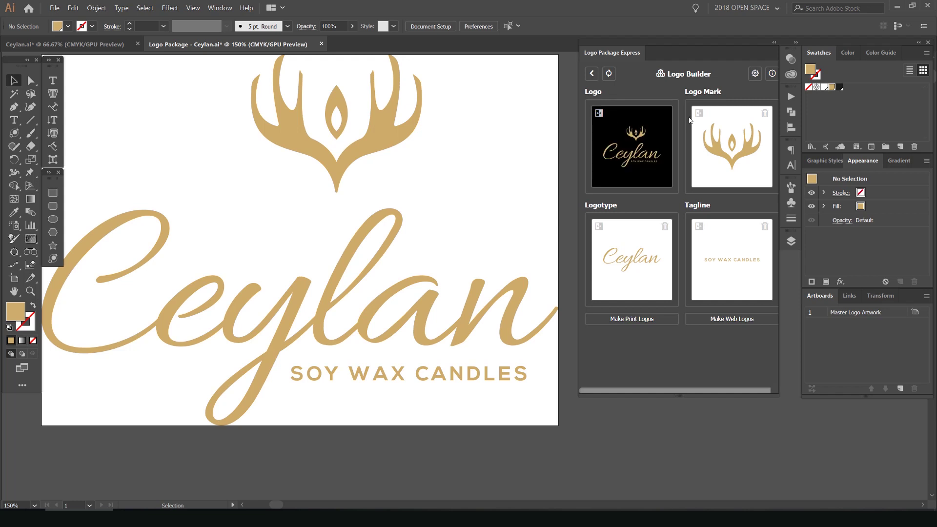
left_click(699, 112)
left_click(699, 226)
left_click(599, 226)
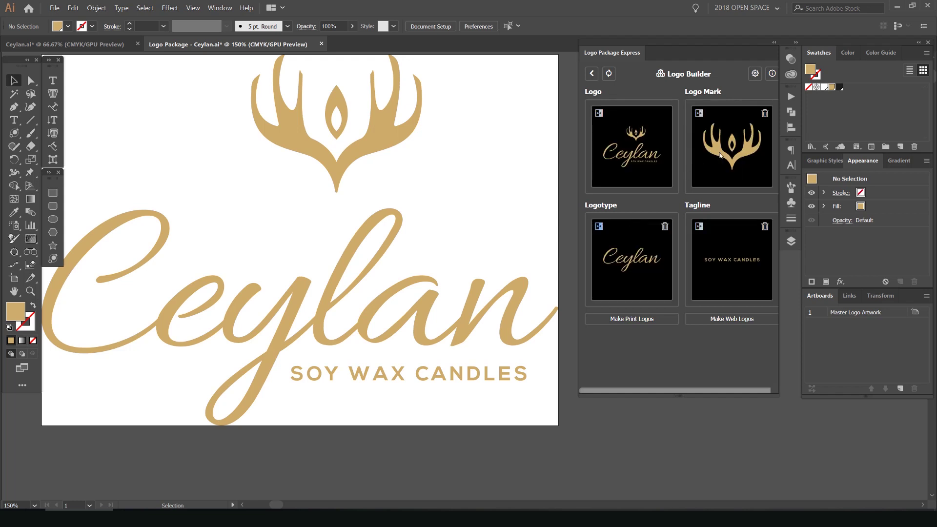
left_click(699, 112)
left_click(698, 112)
left_click(699, 226)
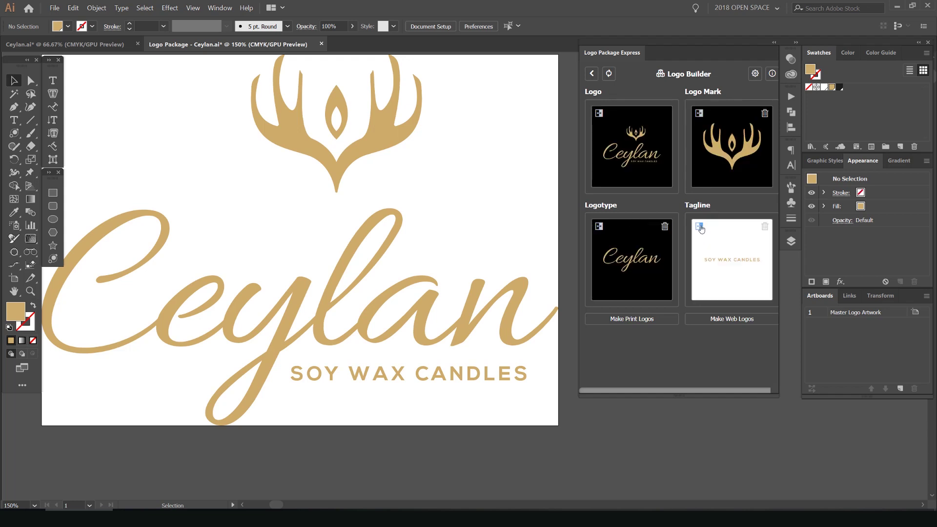
left_click(699, 226)
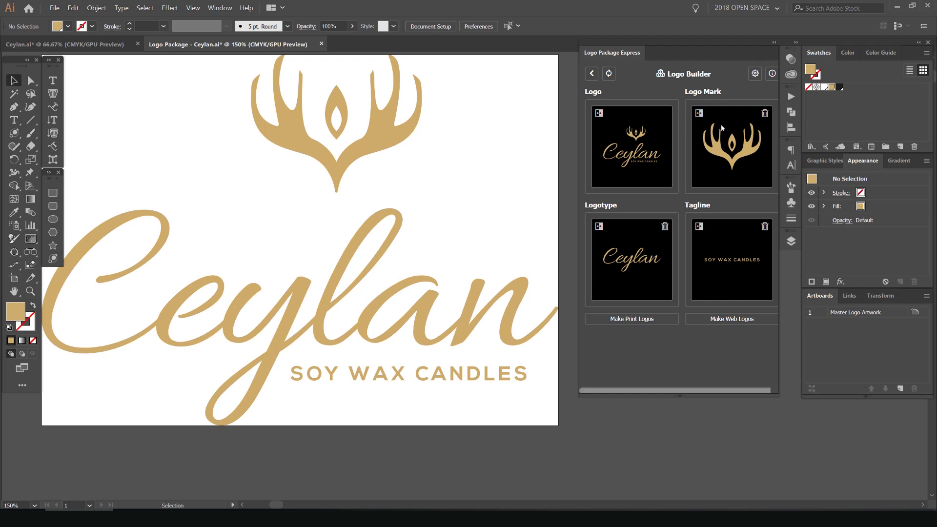
left_click(765, 114)
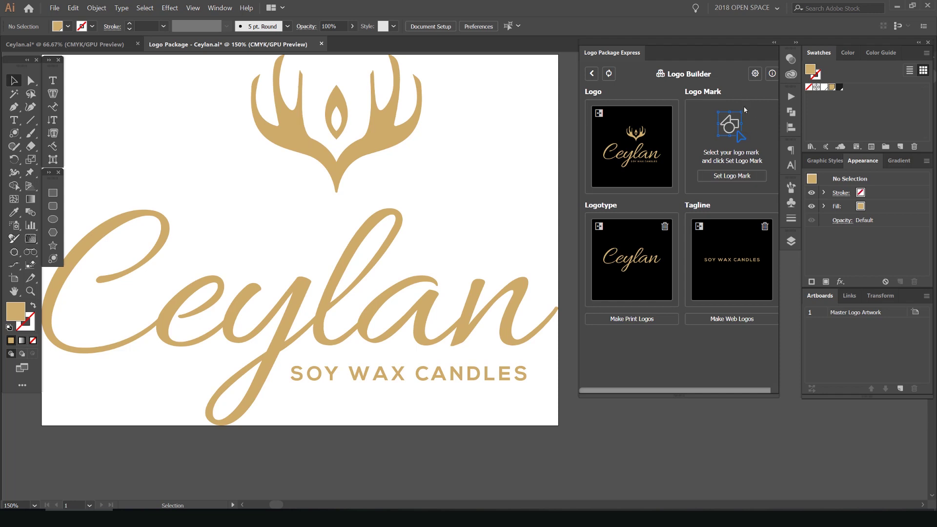
left_click_drag(477, 124, 519, 183)
left_click_drag(507, 125, 350, 182)
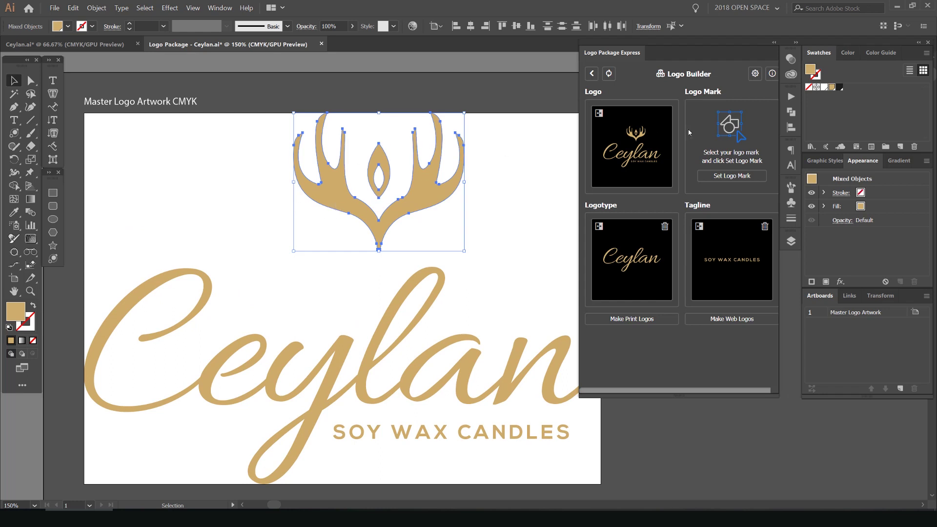
left_click(664, 228)
left_click(565, 227)
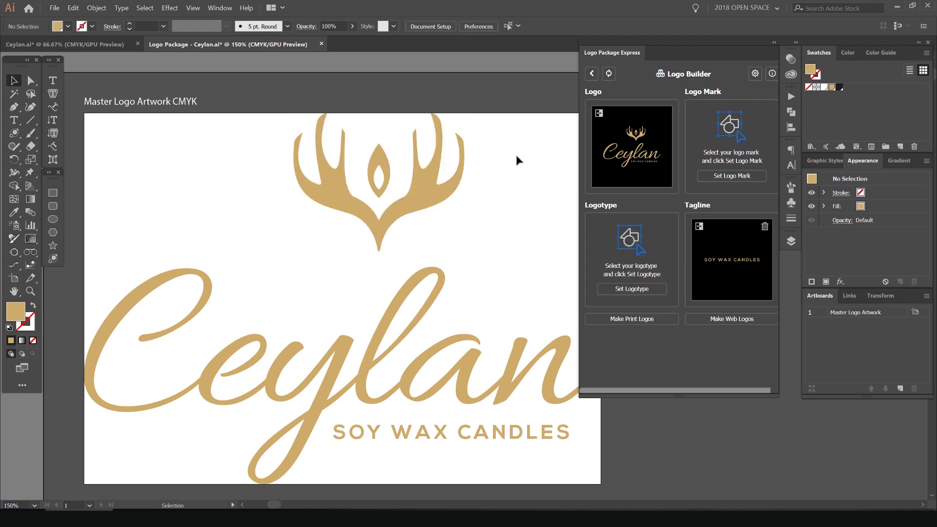
left_click(451, 171)
left_click(731, 175)
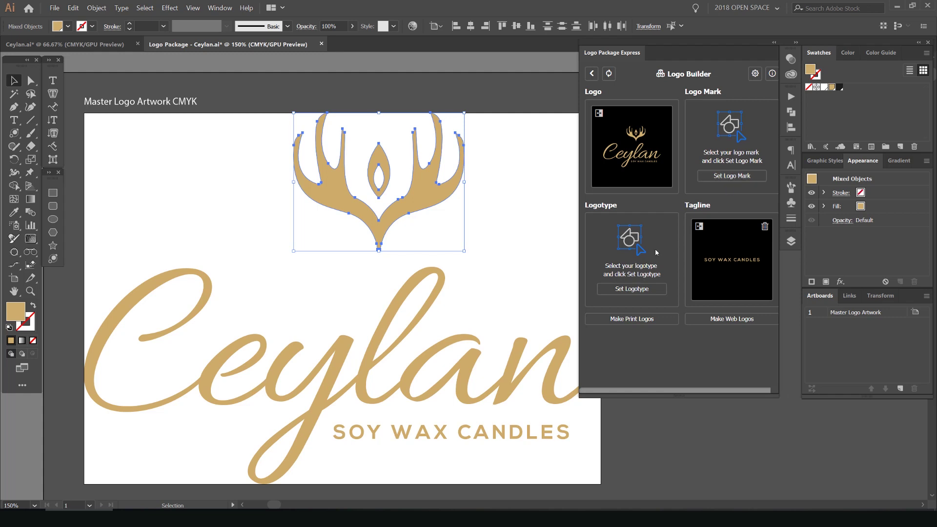
left_click(494, 293)
left_click(631, 289)
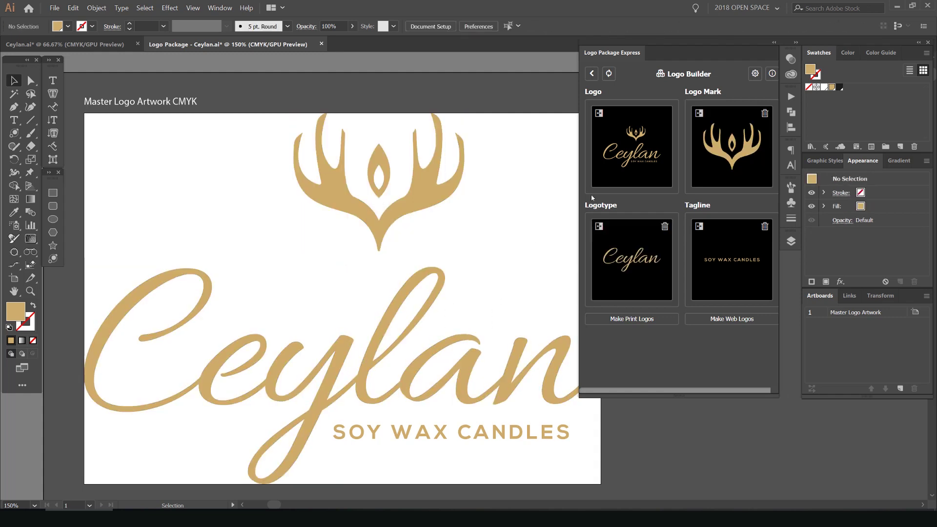
left_click(599, 114)
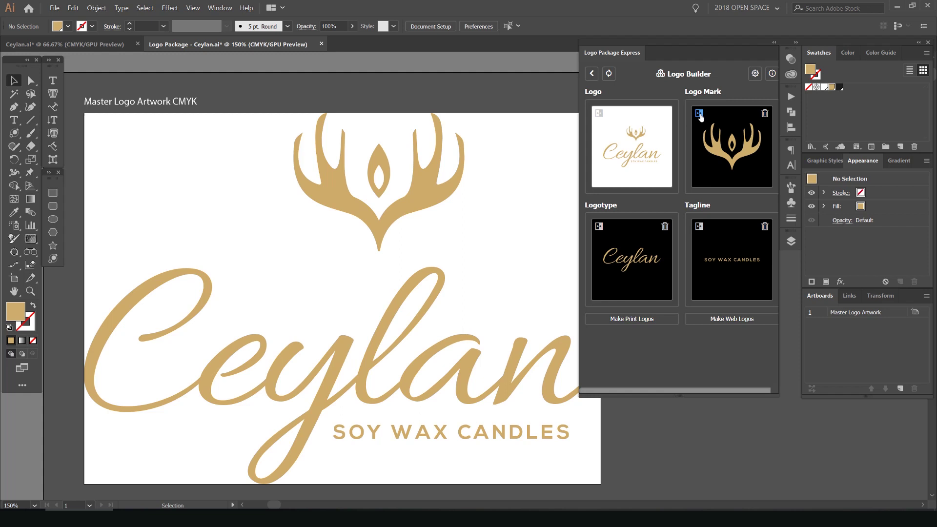
left_click(699, 114)
left_click(699, 226)
left_click(598, 226)
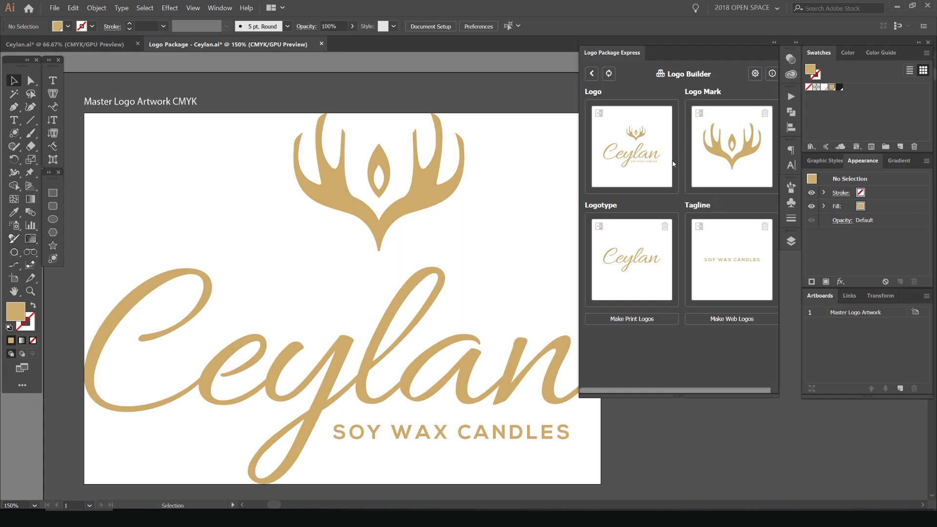
Decline restarting Logo Package Express to keep the current package, then open its Settings page
left_click(609, 73)
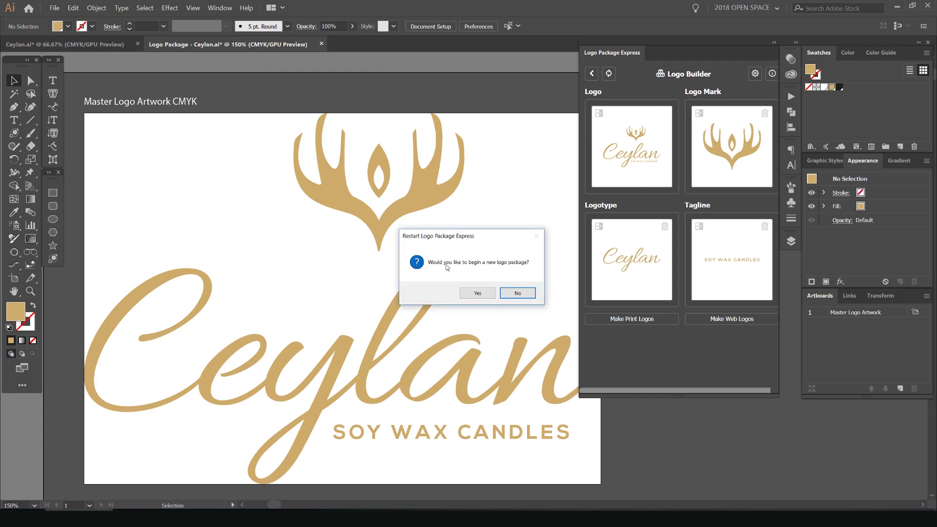
left_click(527, 293)
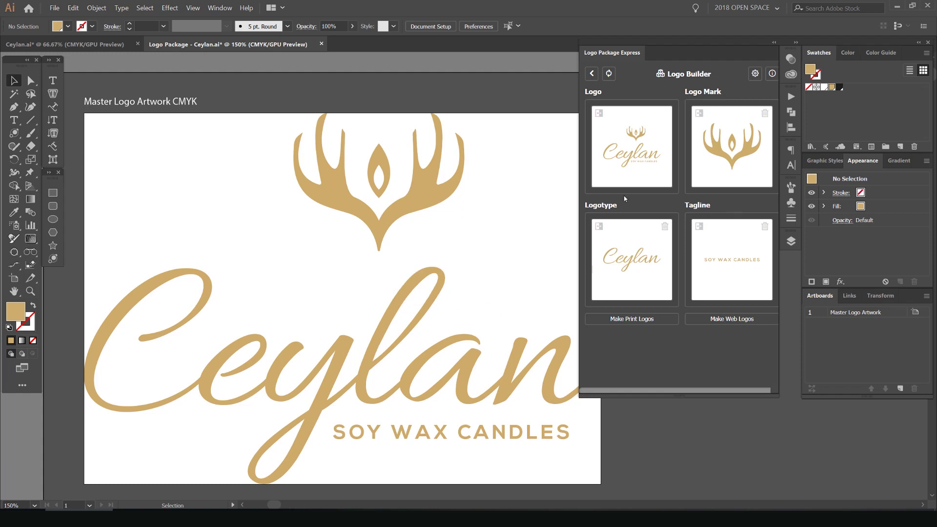
left_click(754, 76)
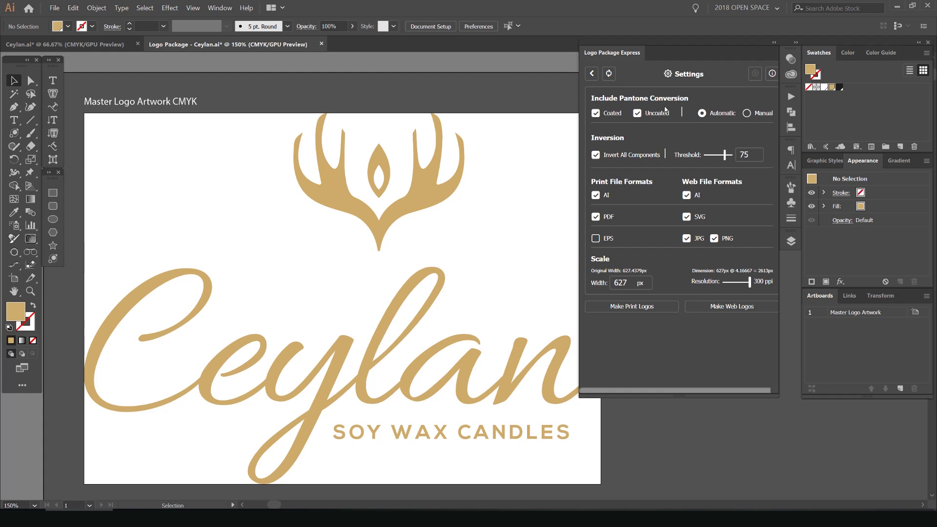
left_click(609, 115)
left_click(640, 116)
left_click(649, 115)
left_click(610, 114)
left_click(613, 158)
left_click(613, 157)
left_click(615, 158)
left_click(616, 157)
Toggle the web AI and PNG formats off and back on, and adjust the resolution slider
left_click(687, 195)
left_click(713, 238)
left_click(687, 195)
left_click(714, 238)
left_click_drag(750, 284, 727, 283)
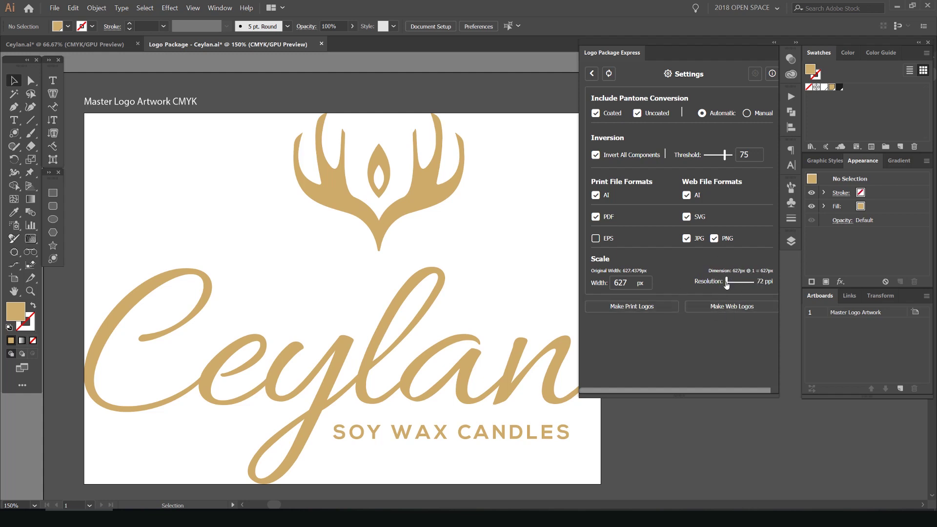
left_click_drag(727, 283, 757, 286)
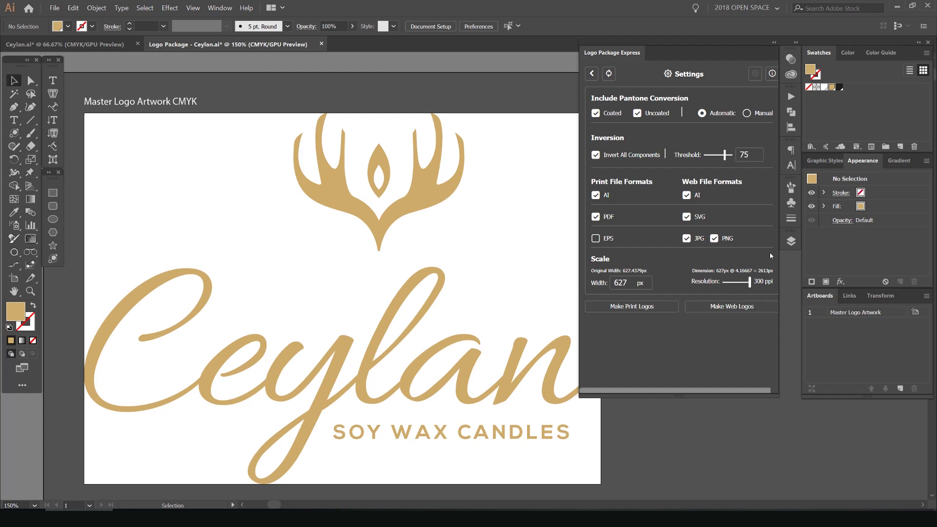
Set the logo width to 800 px and return to the Logo Builder
left_click(631, 283)
left_click_drag(629, 283, 605, 284)
type("800")
left_click(660, 270)
left_click(592, 73)
left_click(772, 74)
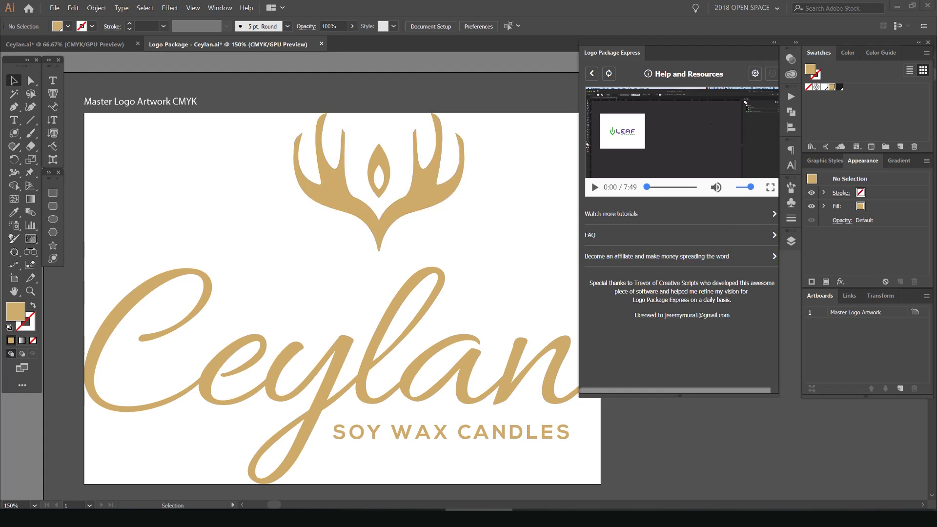
left_click(591, 73)
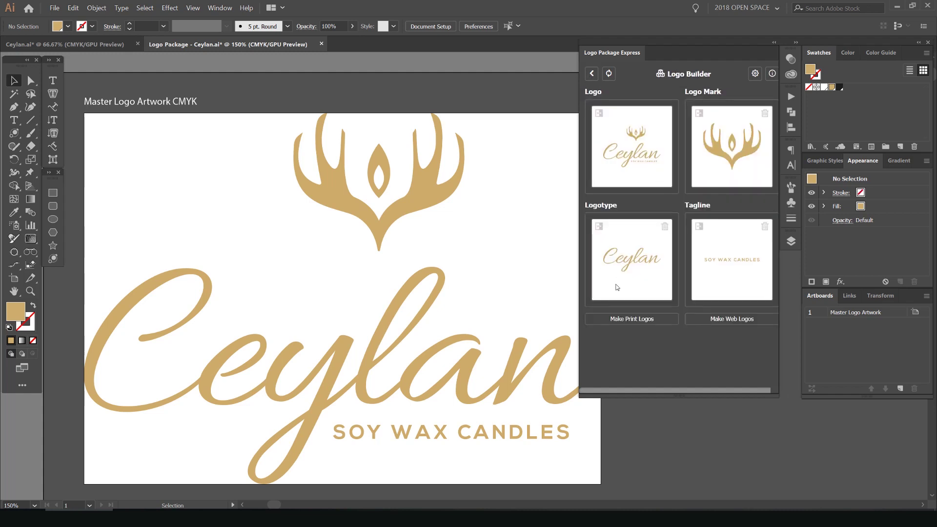
Generate the Ceylan print logo variations across 43 artboards with Make Print Logos
left_click(636, 320)
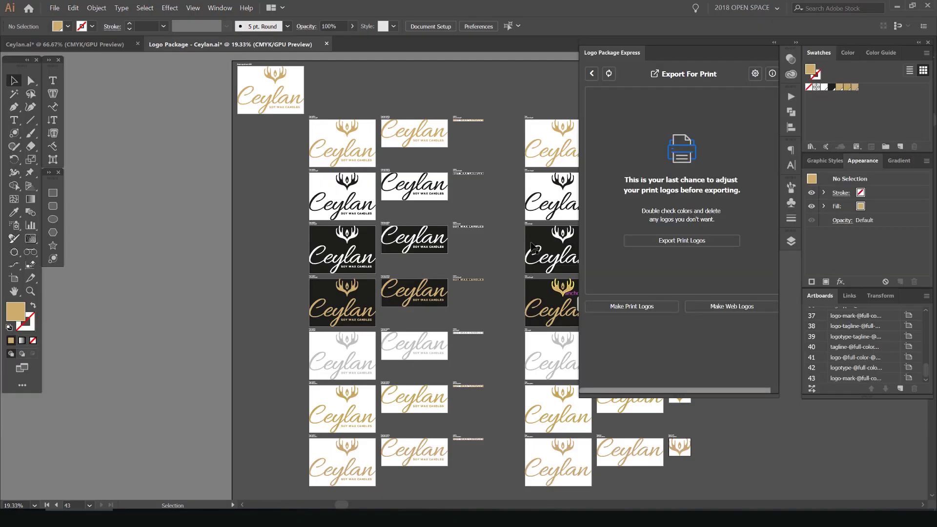
Inspect the logo on artboard 5 and pan across the generated logo artboards
left_click(552, 143)
left_click(427, 156)
scroll(562, 154, "up", 2)
left_click_drag(562, 155, 426, 155)
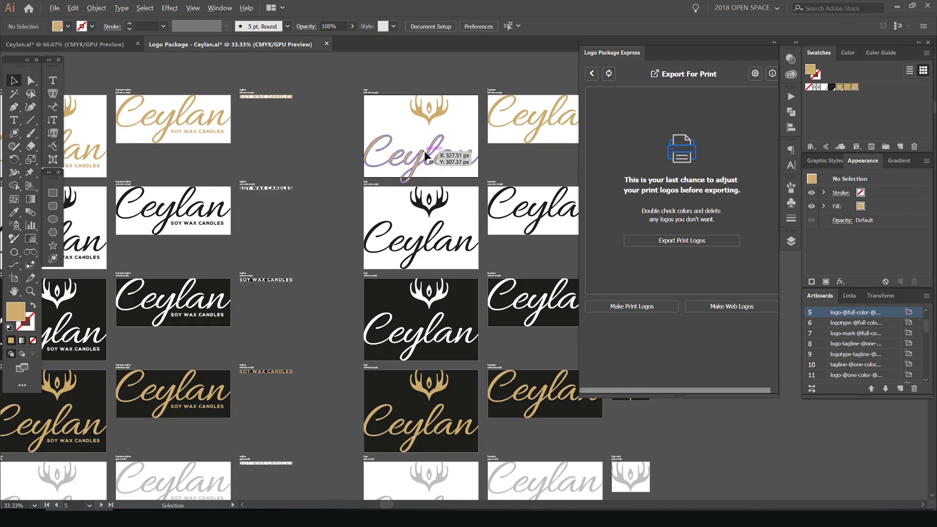
scroll(215, 119, "down", 2)
left_click_drag(215, 119, 445, 128)
Hide all panels and toolbars, then pan to the first row and tagline artboards
key("Tab")
scroll(541, 122, "up", 3)
left_click_drag(541, 123, 414, 126)
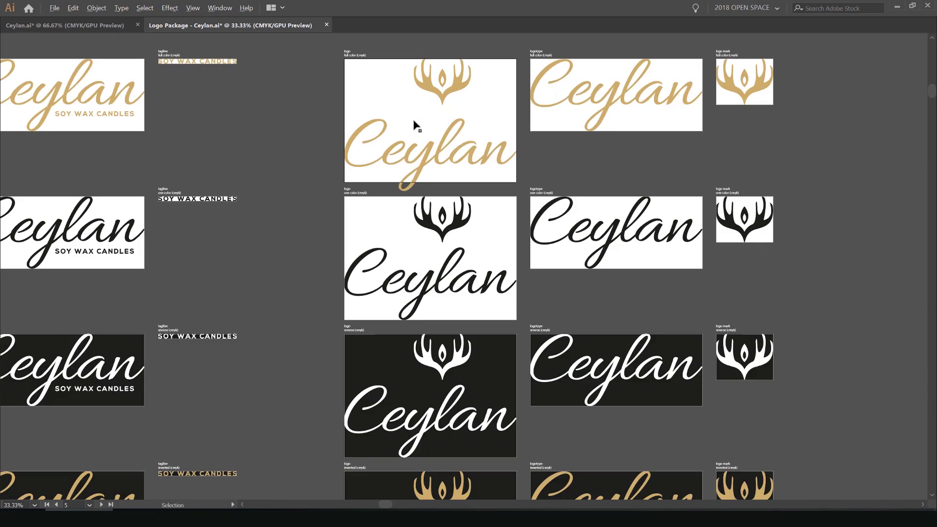
left_click_drag(326, 132, 778, 213)
scroll(333, 141, "up", 1)
left_click_drag(273, 136, 276, 95)
scroll(276, 96, "up", 1)
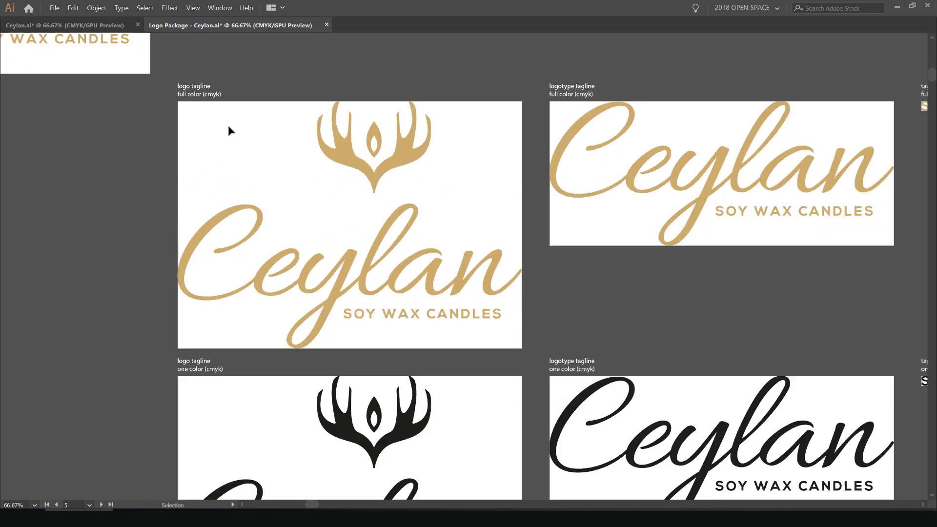
left_click_drag(205, 104, 314, 189)
scroll(315, 190, "up", 2)
scroll(325, 171, "down", 2)
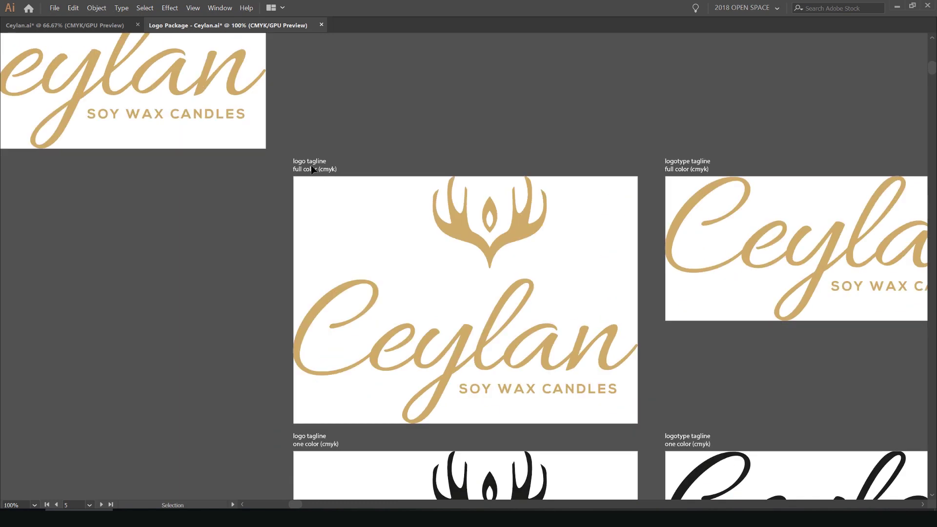
scroll(313, 168, "up", 3)
scroll(378, 186, "down", 3)
left_click_drag(554, 162, 252, 131)
scroll(495, 171, "down", 1)
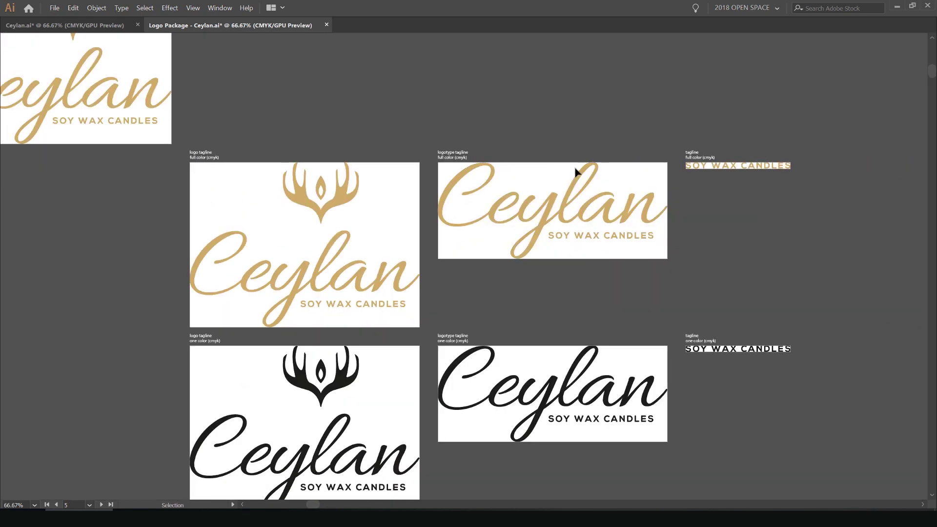
left_click_drag(706, 143, 474, 157)
scroll(583, 144, "up", 1)
Check the gold tagline text, then scroll around to review the full-screen artboards
left_click(509, 200)
scroll(271, 276, "down", 1)
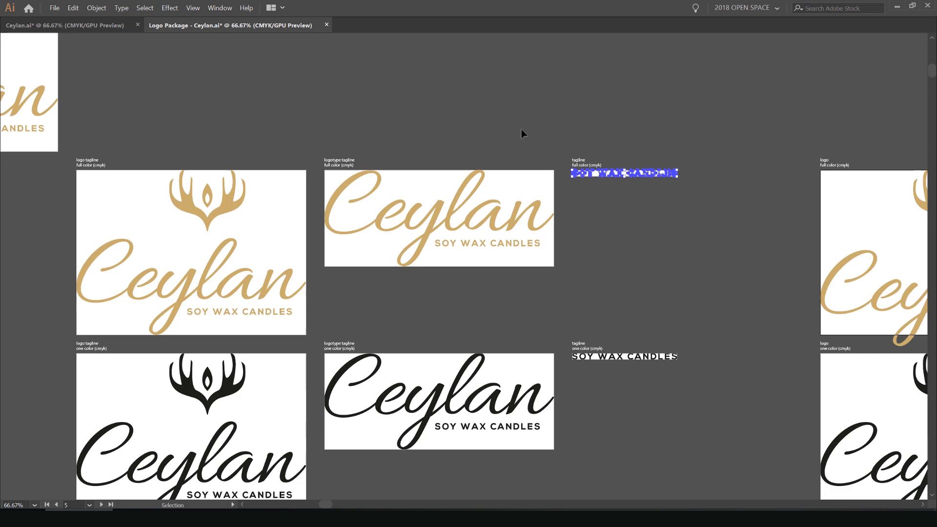
left_click(521, 133)
scroll(393, 205, "down", 1)
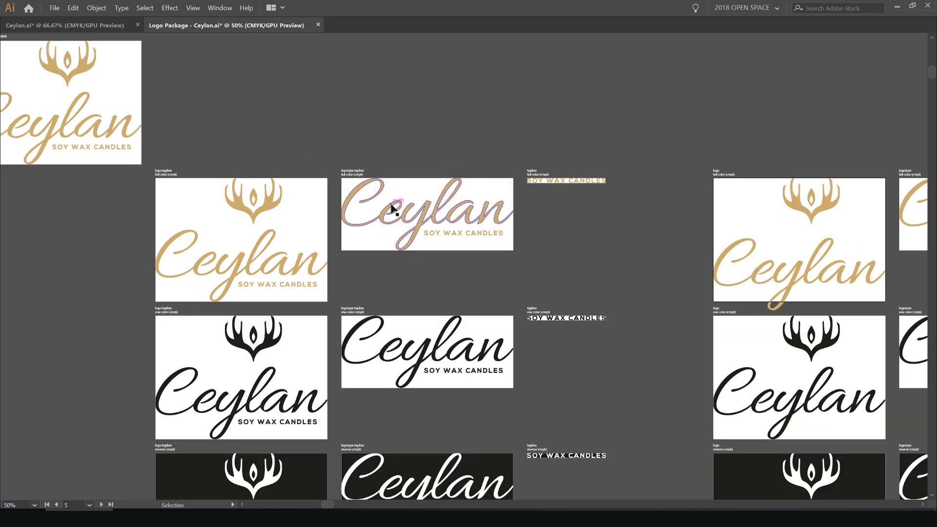
scroll(527, 195, "right", 5)
scroll(357, 233, "down", 2)
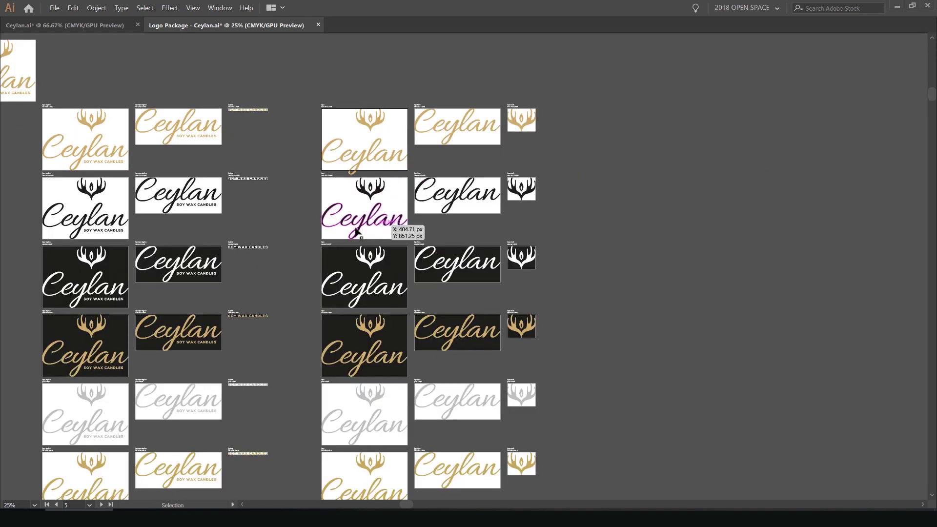
scroll(358, 233, "left", 5)
scroll(335, 220, "up", 1)
scroll(293, 224, "down", 3)
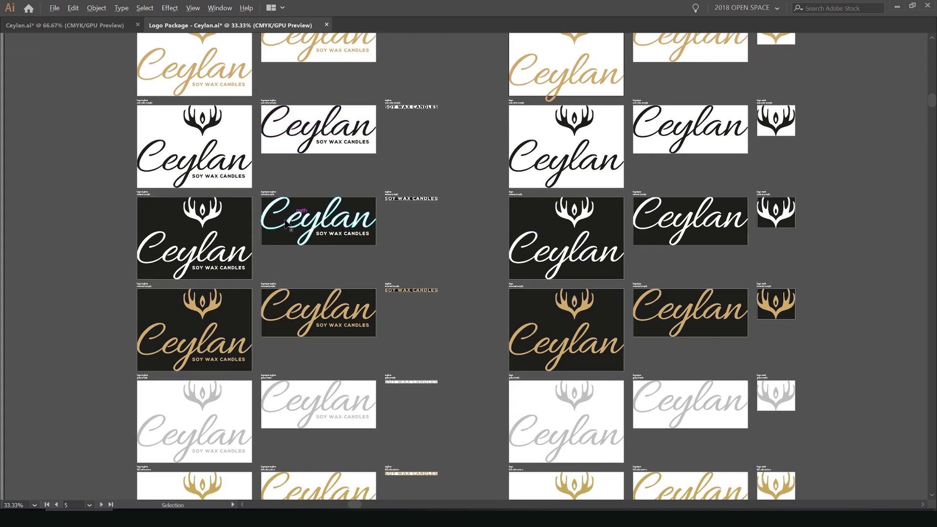
scroll(288, 224, "up", 1)
scroll(340, 244, "left", 3)
scroll(341, 199, "down", 3)
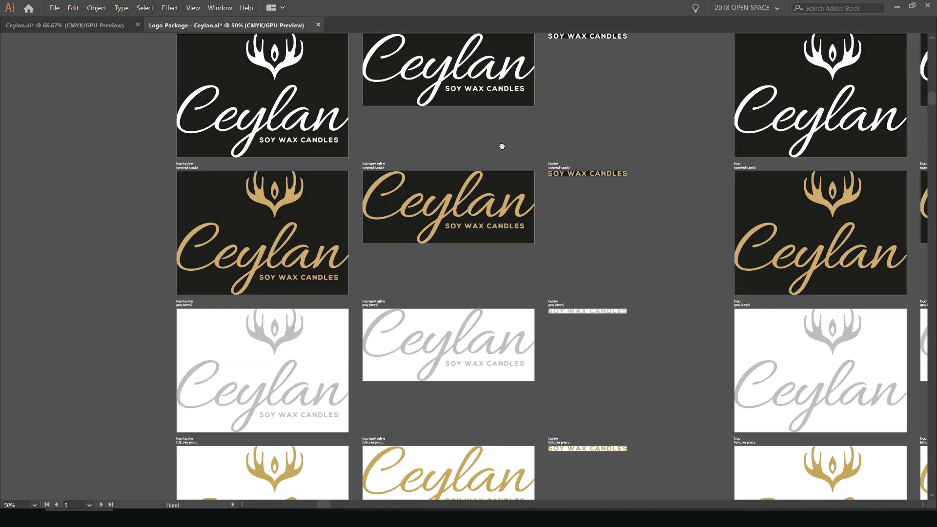
scroll(500, 147, "right", 1)
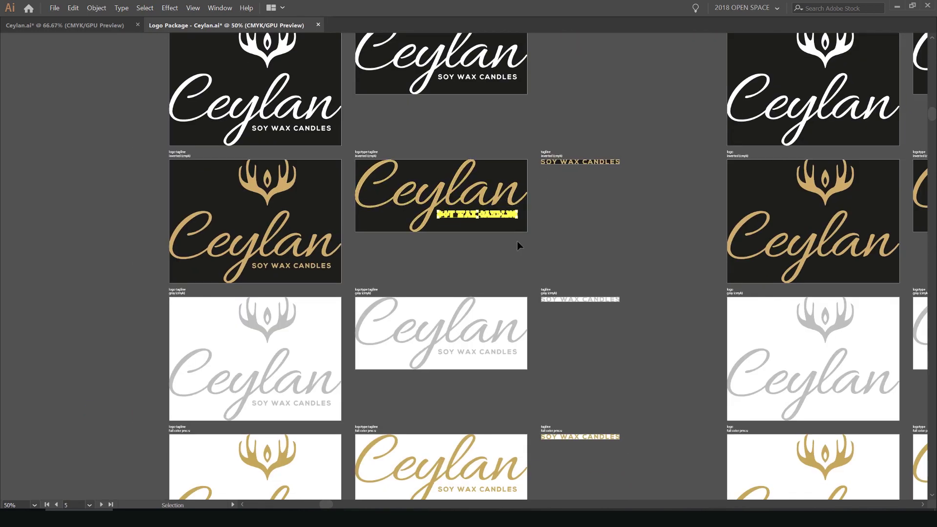
Delete the gold logos from the inverted artboard row
scroll(520, 239, "down", 1)
left_click_drag(520, 239, 367, 231)
scroll(299, 215, "up", 1)
left_click_drag(288, 213, 408, 239)
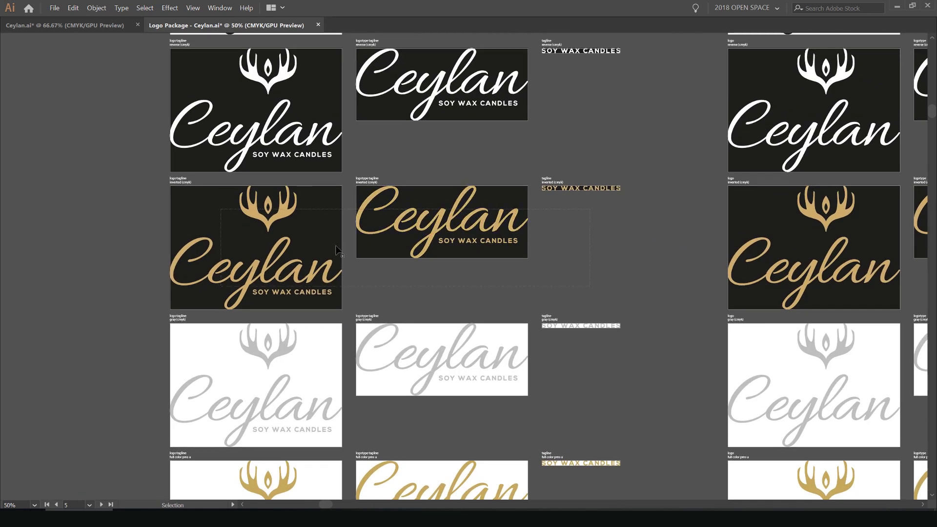
left_click_drag(146, 300, 203, 291)
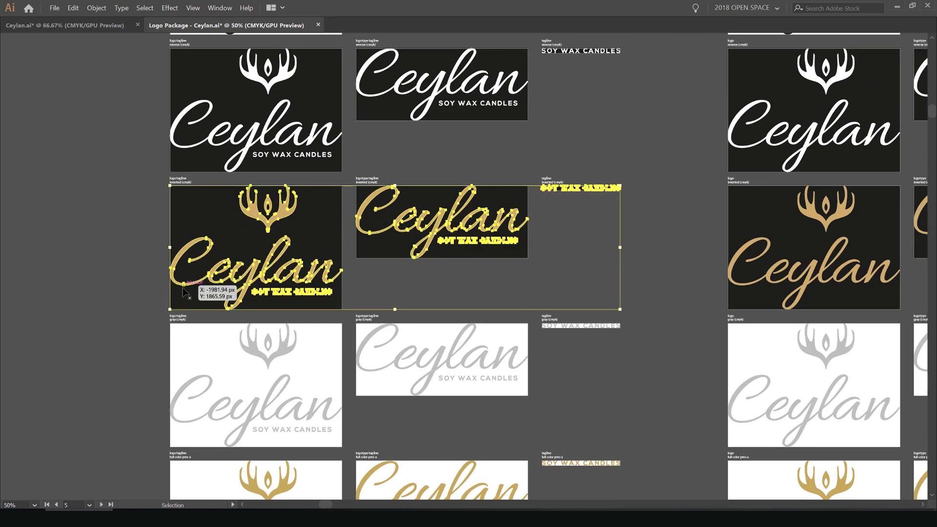
key("Delete")
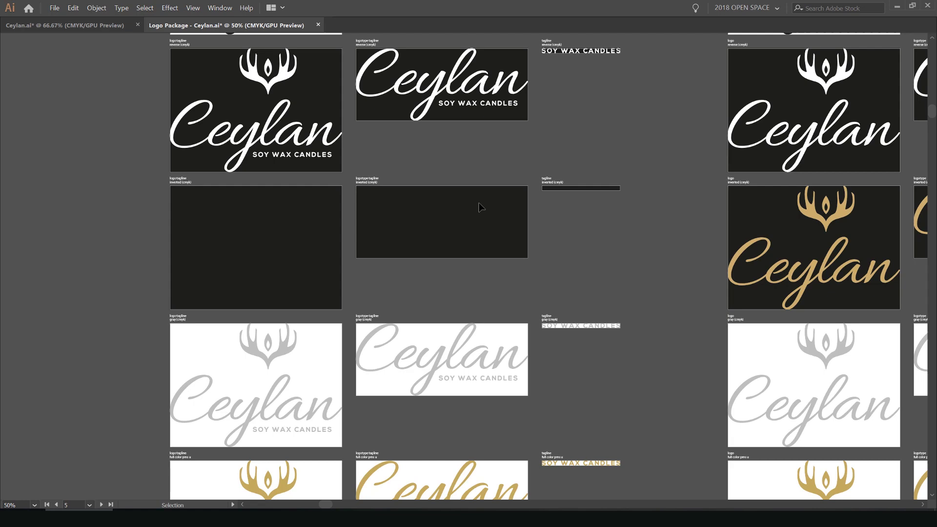
scroll(380, 206, "down", 1)
scroll(423, 218, "up", 1)
left_click_drag(424, 218, 48, 283)
scroll(587, 256, "down", 1)
left_click_drag(354, 315, 356, 316)
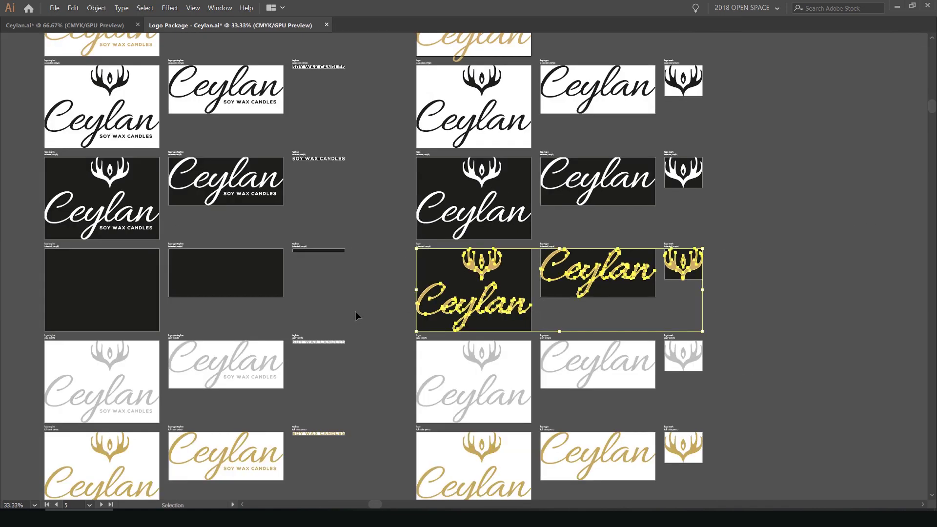
key("Delete")
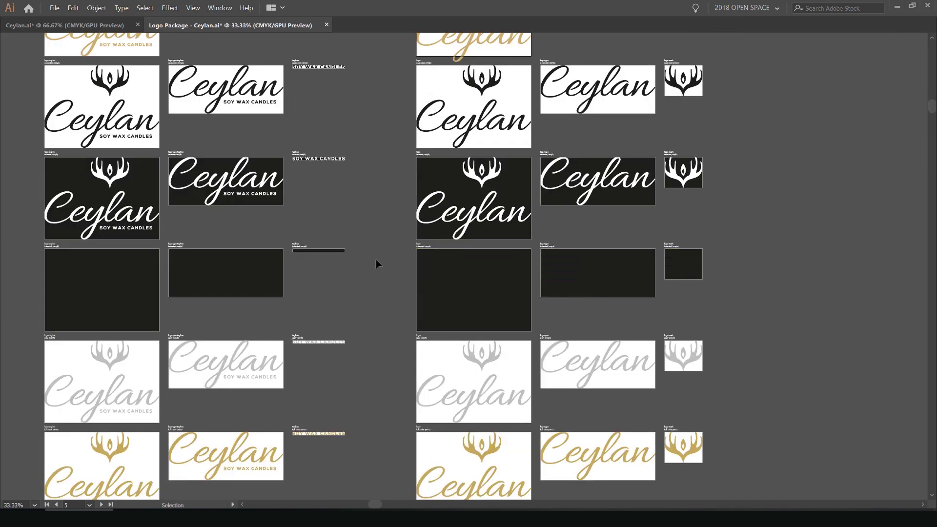
Scroll to the grey and Pantone artboard rows and bring the hidden panels back
scroll(351, 234, "down", 2)
scroll(361, 237, "left", 4)
scroll(608, 194, "up", 1)
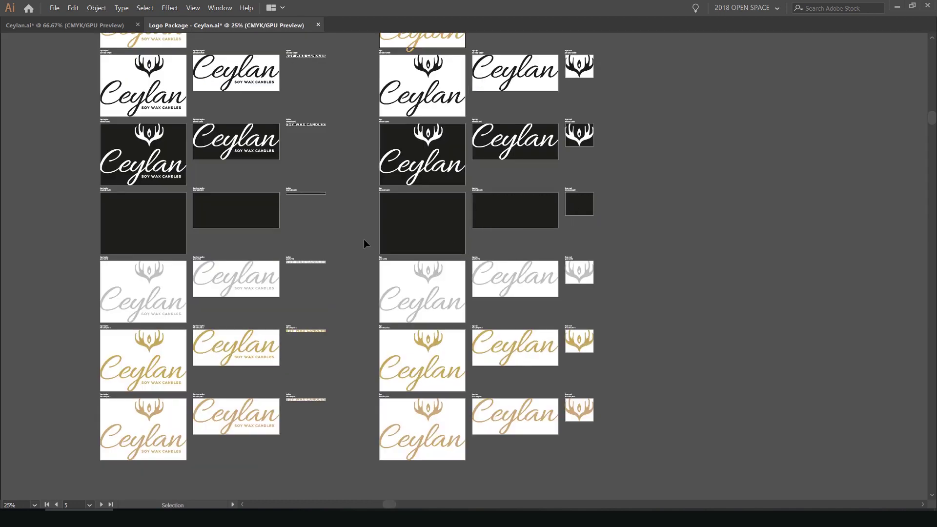
scroll(365, 243, "left", 3)
scroll(376, 235, "up", 1)
scroll(376, 235, "left", 3)
scroll(510, 225, "up", 1)
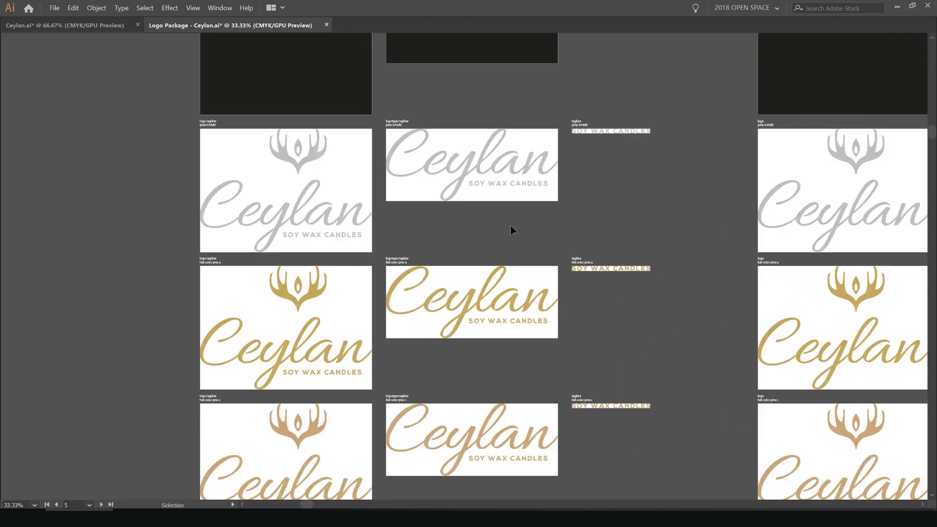
left_click_drag(493, 216, 654, 217)
scroll(654, 217, "up", 1)
left_click_drag(570, 158, 506, 118)
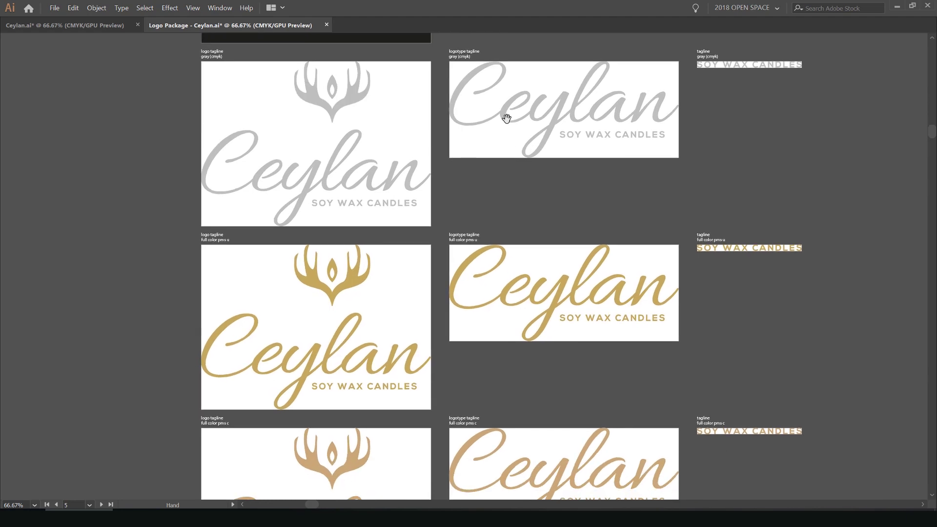
scroll(506, 119, "down", 2)
scroll(506, 118, "left", 1)
scroll(244, 139, "up", 1)
scroll(260, 113, "up", 1)
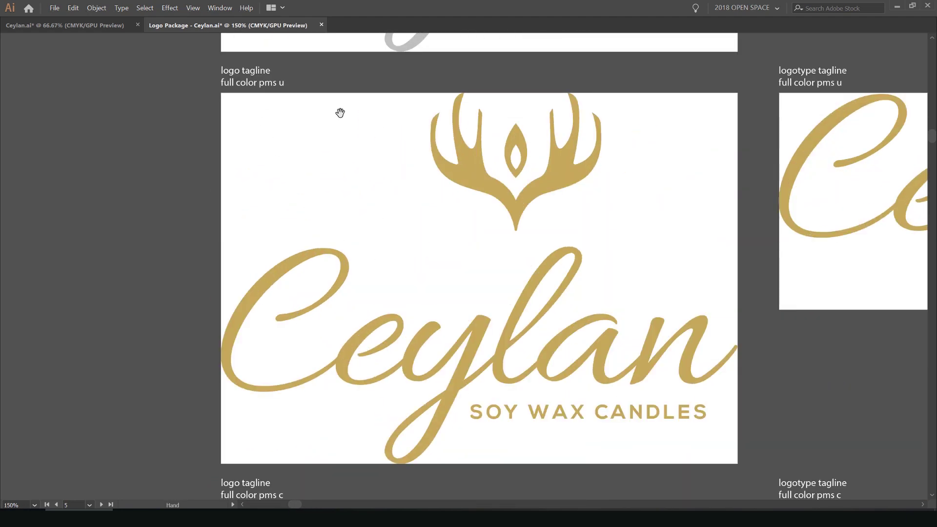
scroll(324, 203, "up", 3)
scroll(317, 222, "up", 3)
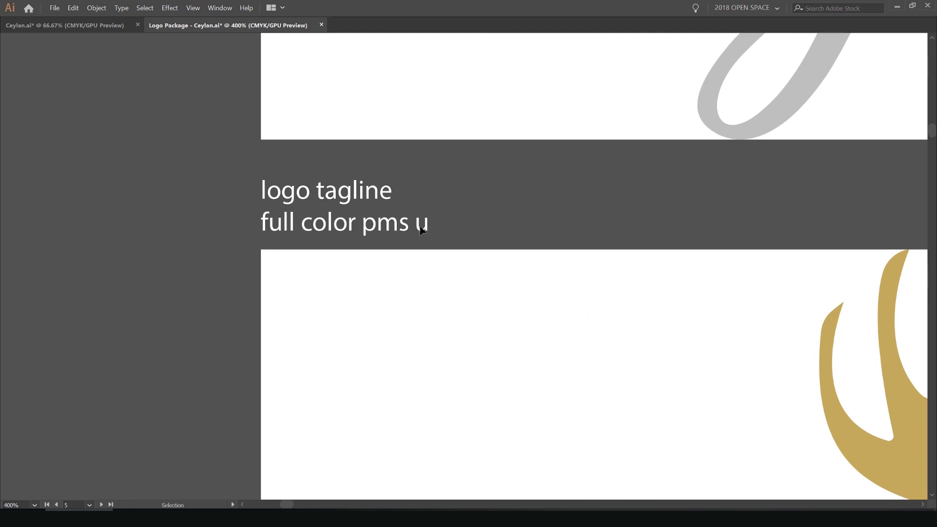
scroll(427, 234, "down", 3)
scroll(465, 286, "down", 3)
scroll(598, 427, "down", 3)
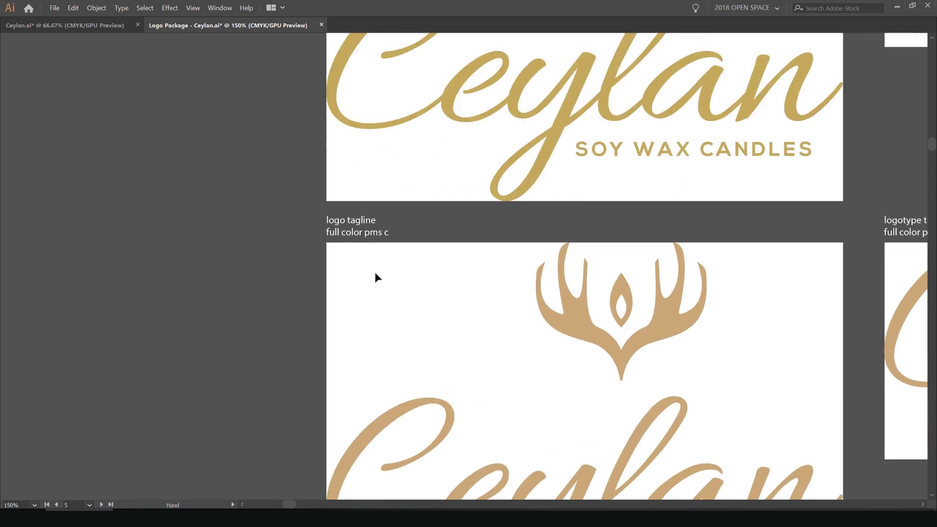
scroll(377, 277, "up", 2)
scroll(414, 192, "down", 6)
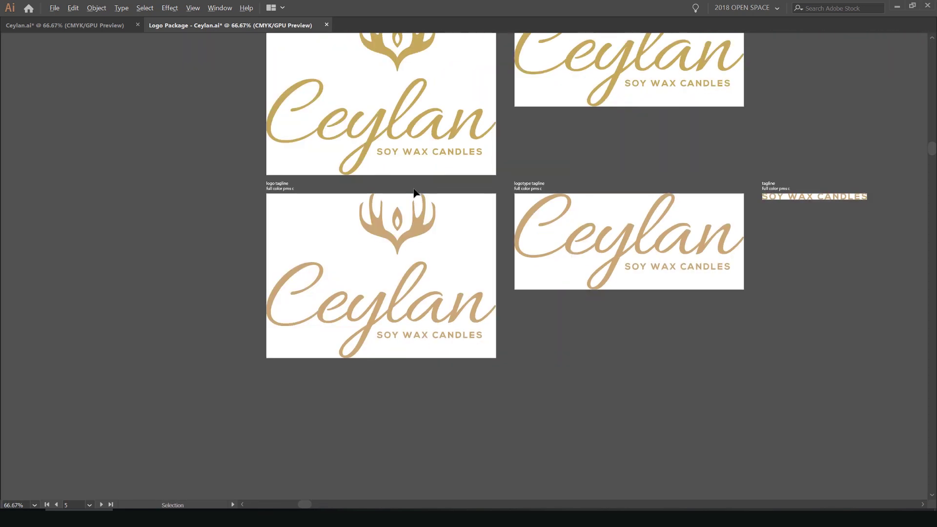
scroll(422, 183, "up", 2)
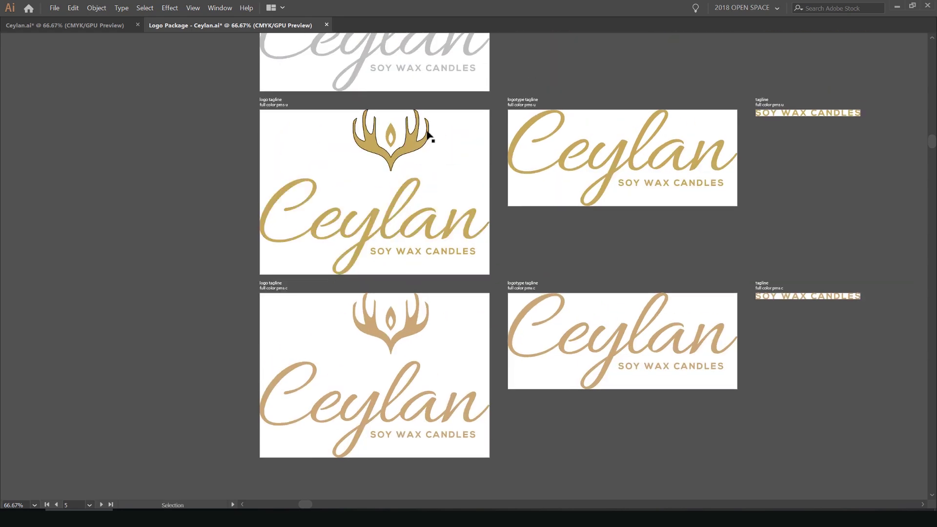
scroll(443, 149, "up", 2)
key("Tab")
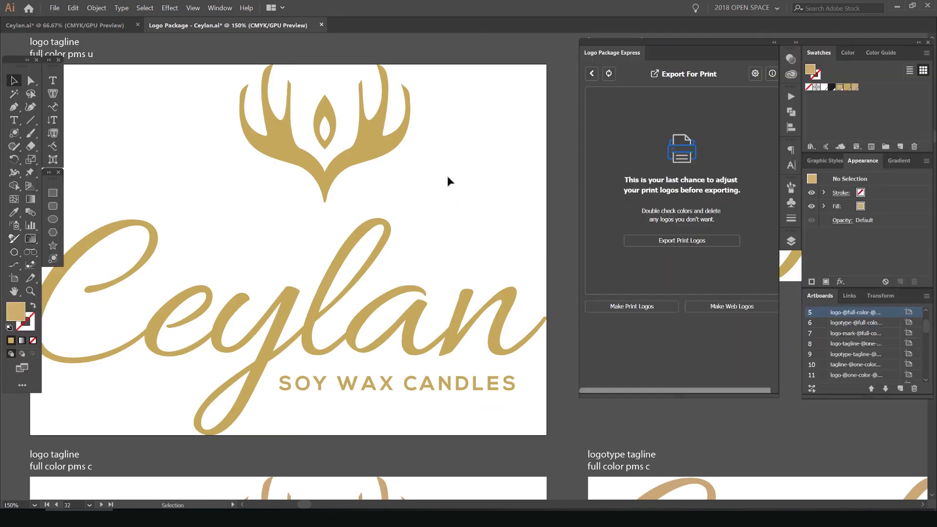
Select the antler mark and review the PANTONE 7753 U swatch settings without changing them
left_click(389, 138)
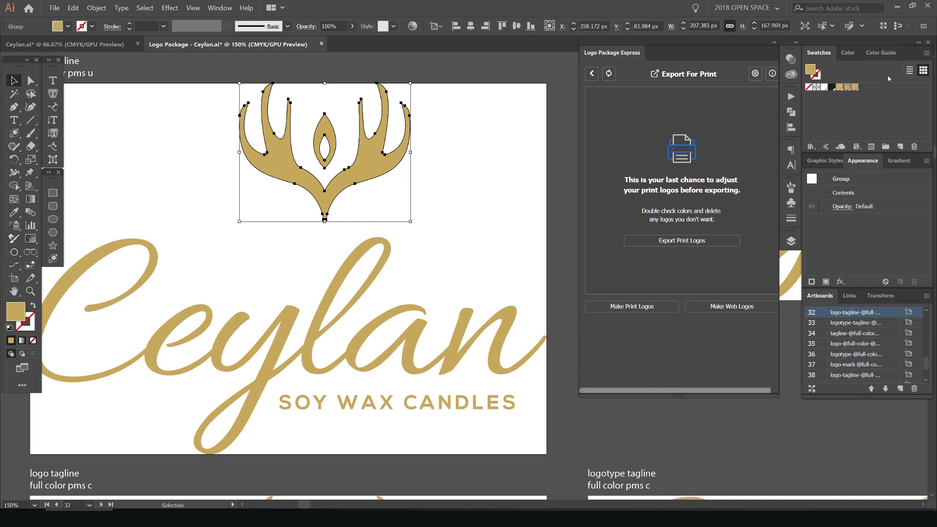
double_click(848, 88)
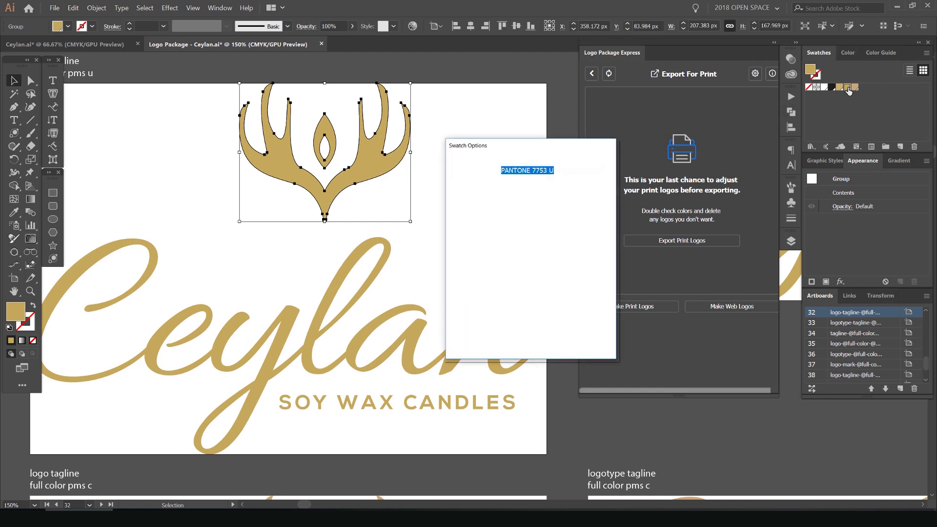
left_click(572, 169)
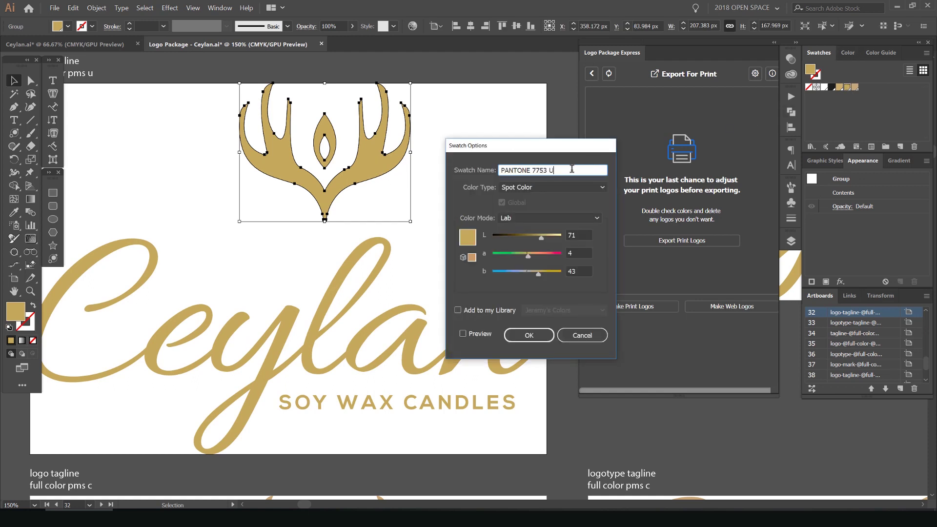
left_click_drag(489, 173, 481, 174)
left_click_drag(577, 168, 434, 178)
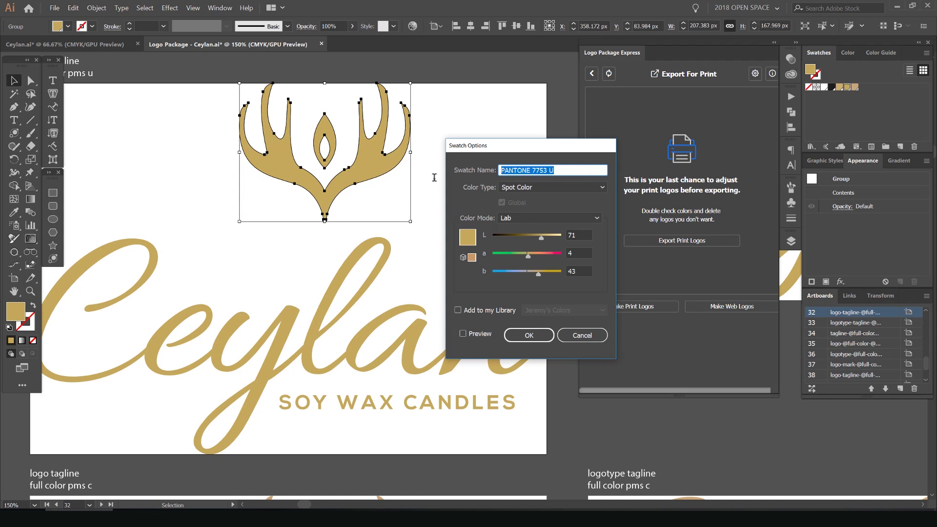
left_click(581, 335)
Fill the antler mark with the PANTONE 466 C swatch and deselect it
double_click(855, 87)
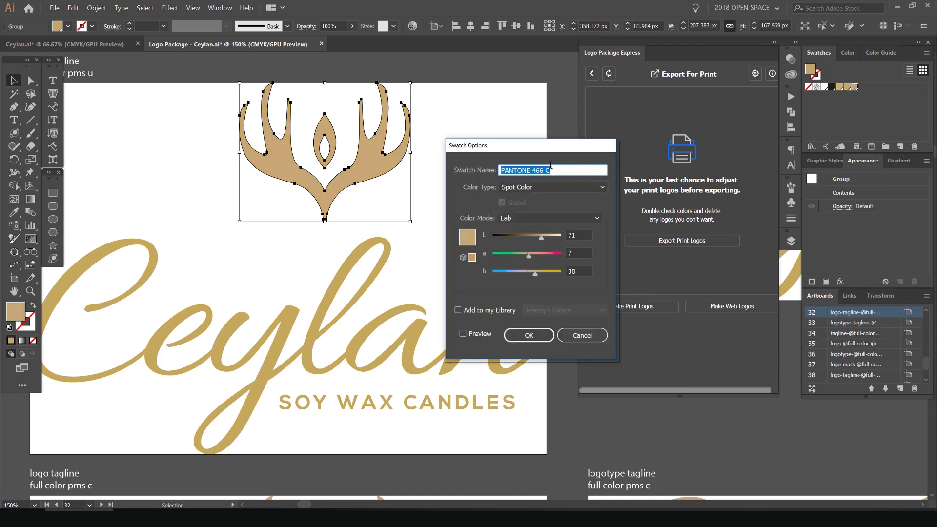
left_click(585, 335)
left_click(552, 212)
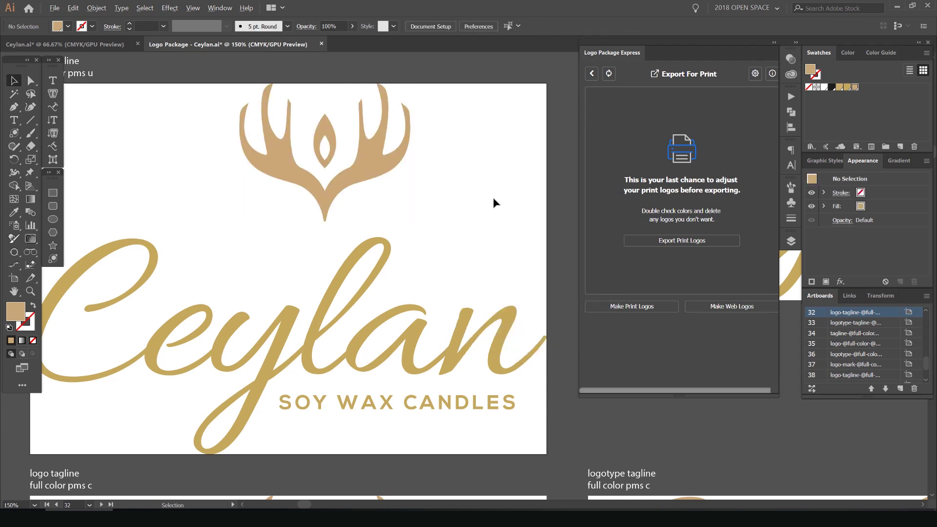
scroll(493, 200, "down", 4)
left_click_drag(443, 169, 222, 257)
scroll(222, 258, "down", 2)
left_click_drag(394, 101, 471, 207)
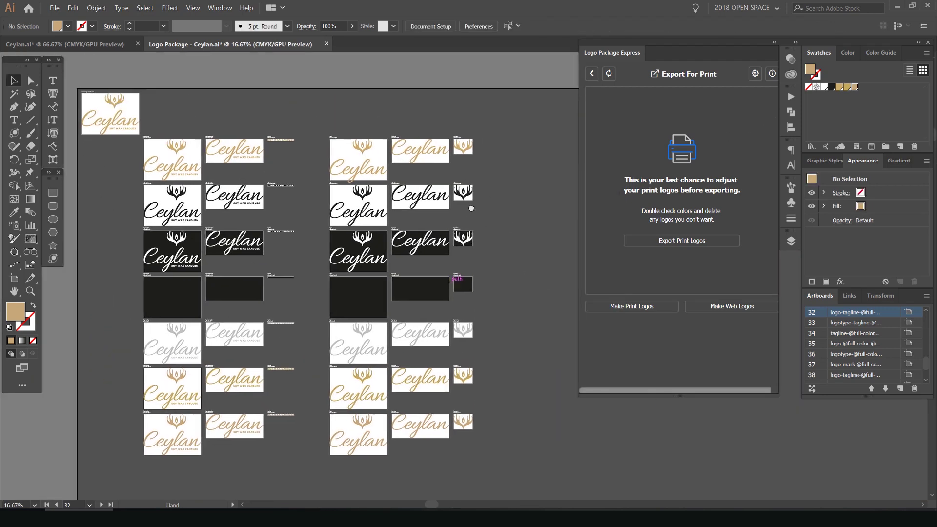
scroll(396, 163, "up", 3)
scroll(458, 248, "down", 2)
left_click_drag(314, 199, 408, 123)
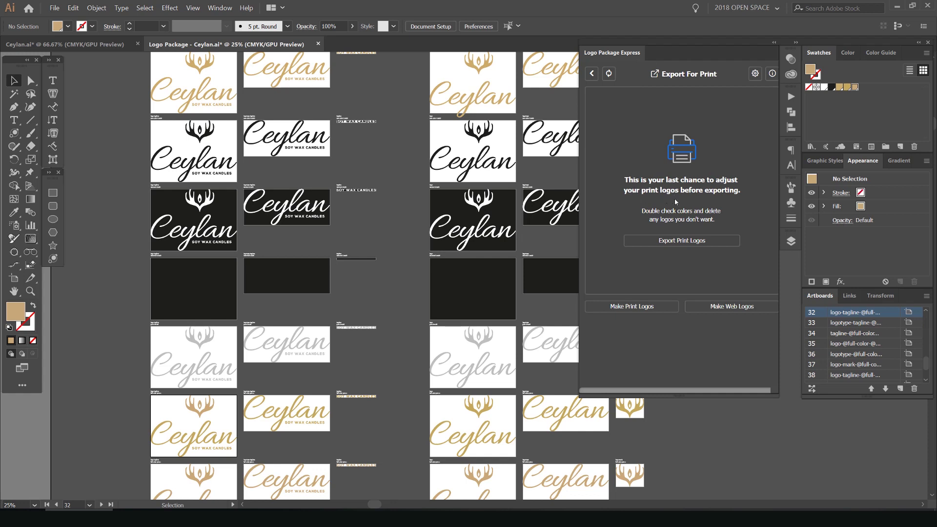
left_click(468, 371)
left_click(393, 265)
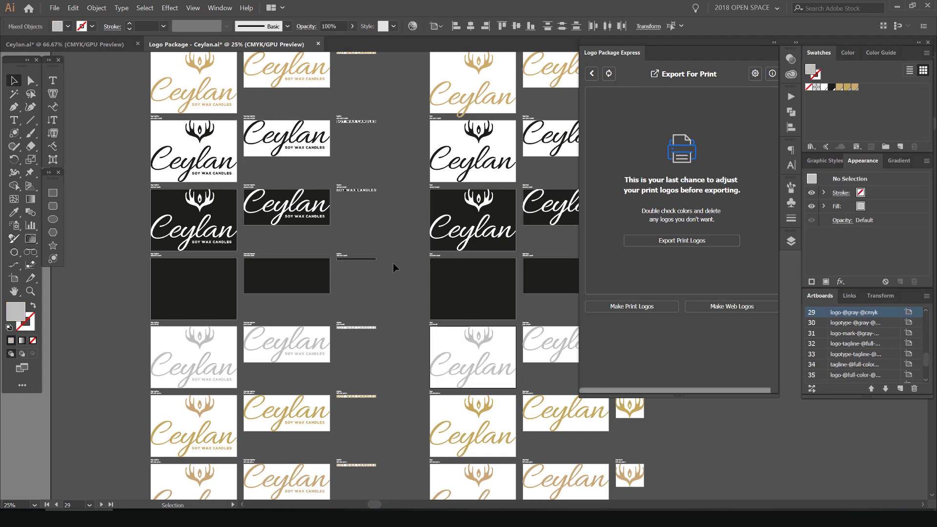
scroll(388, 273, "down", 2)
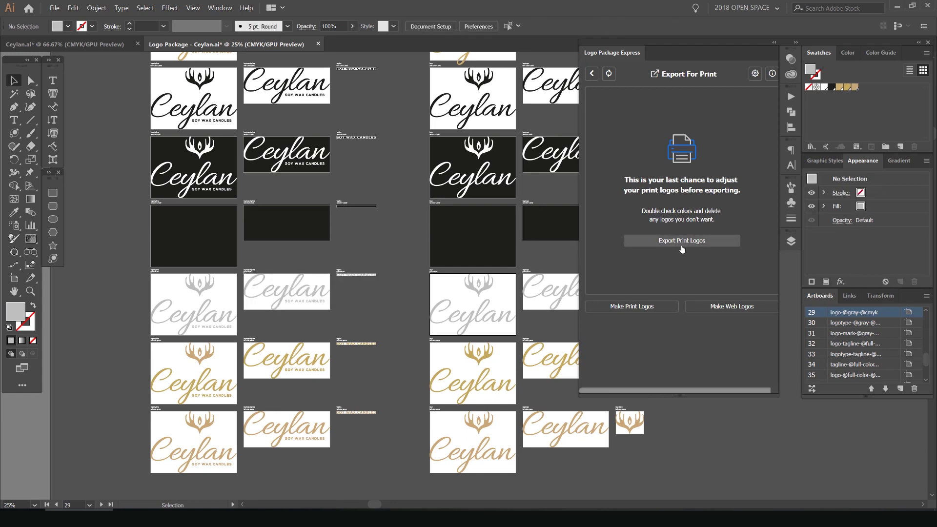
Start Export Print Logos and confirm the client name reads Ceylan Candles
left_click(680, 245)
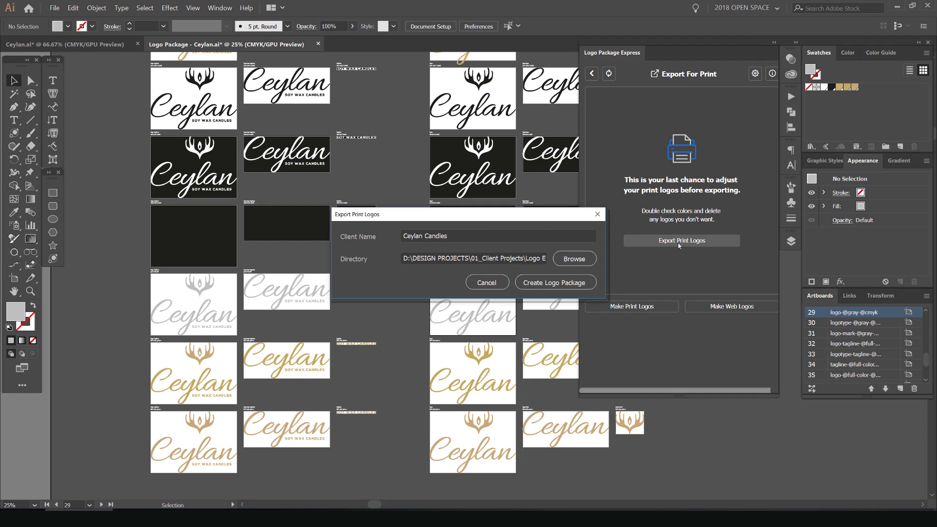
left_click(504, 236)
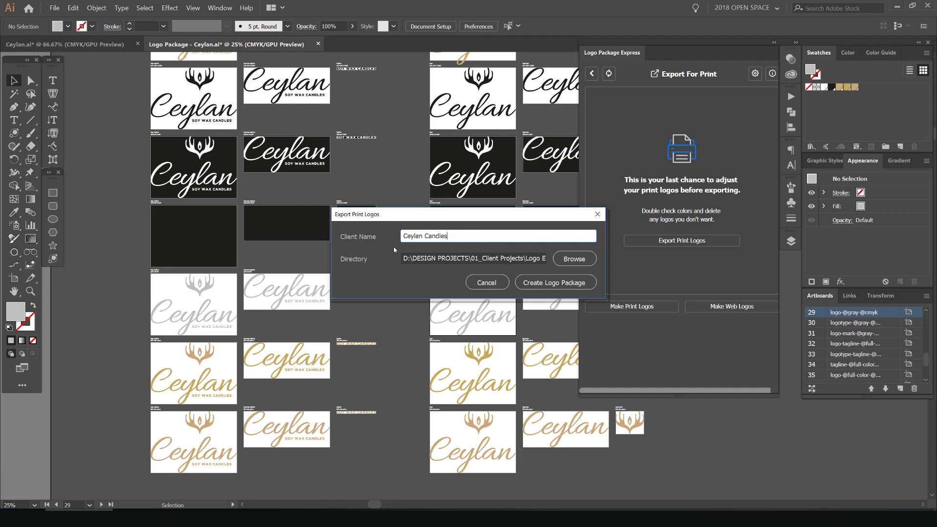
left_click_drag(491, 237, 373, 235)
Set Logo Express test as the export folder and create the print logo package
left_click(574, 259)
left_click_drag(509, 194, 383, 104)
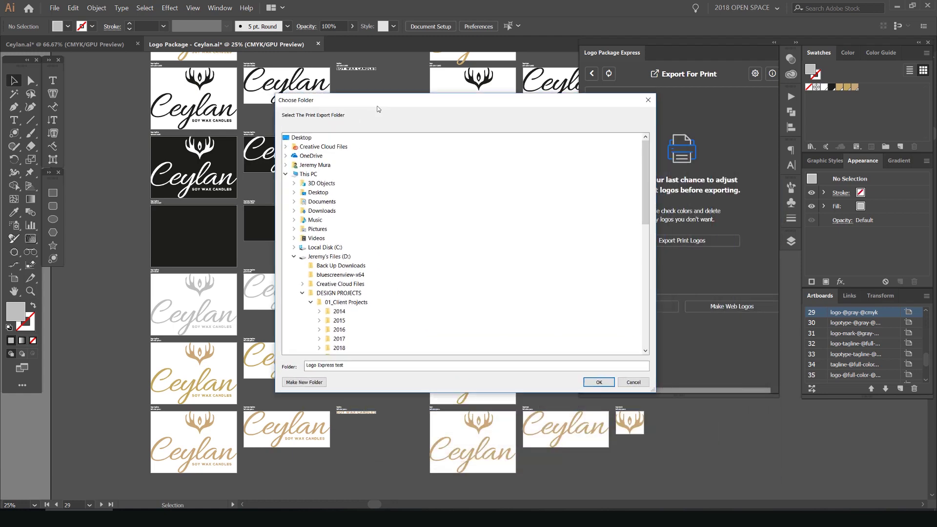
scroll(397, 229, "down", 8)
scroll(403, 244, "up", 1)
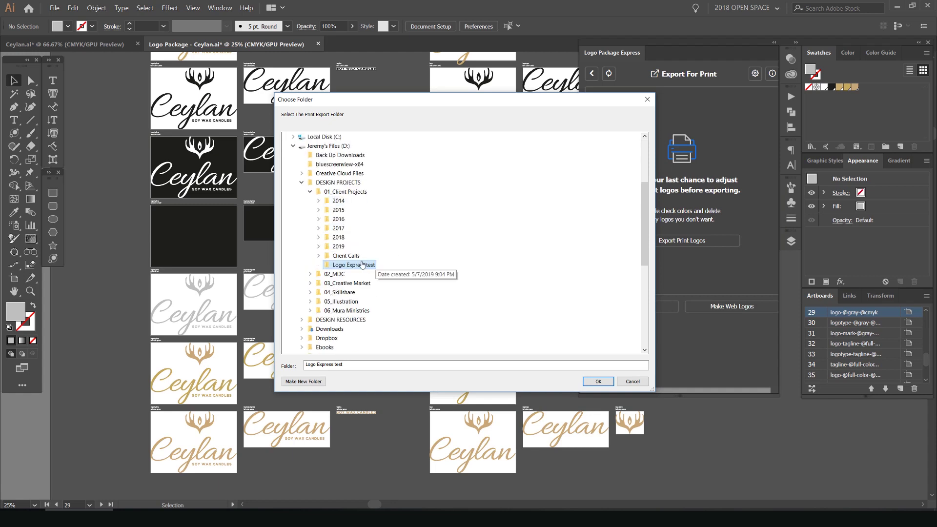
left_click(595, 382)
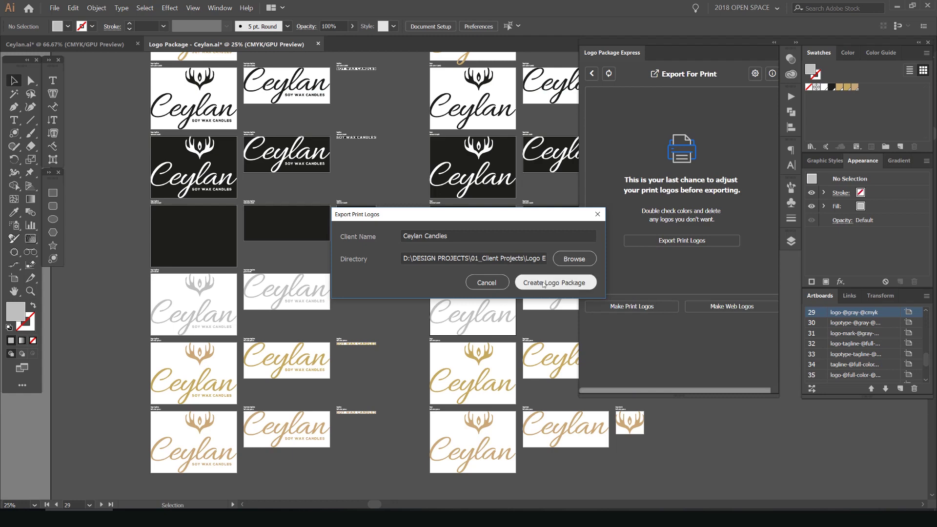
left_click(552, 283)
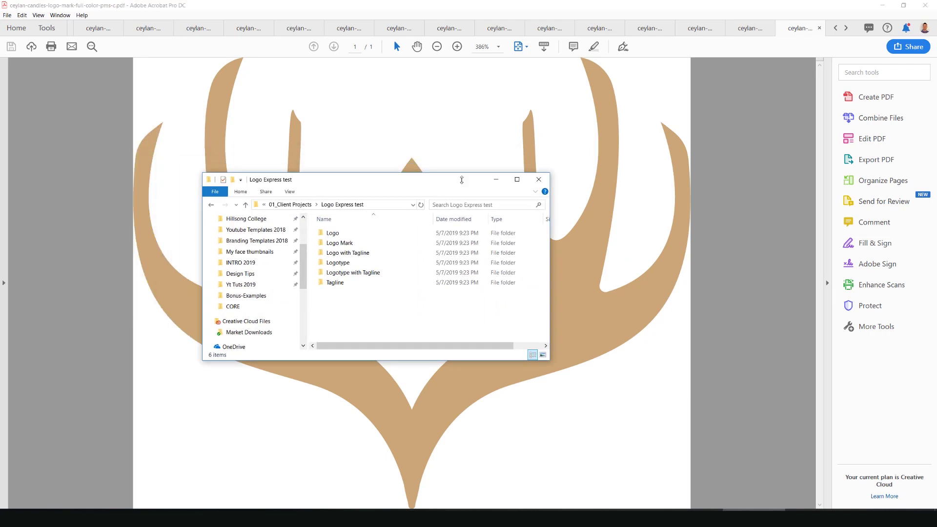
Enlarge the Explorer window and open the Logo folder, cancelling an accidental Full Color rename
left_click_drag(461, 180, 477, 128)
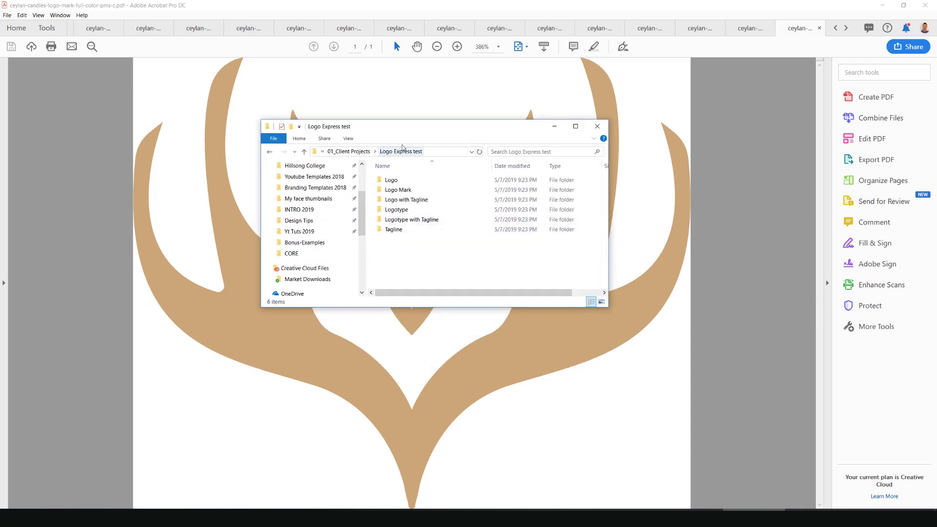
left_click_drag(608, 307, 678, 350)
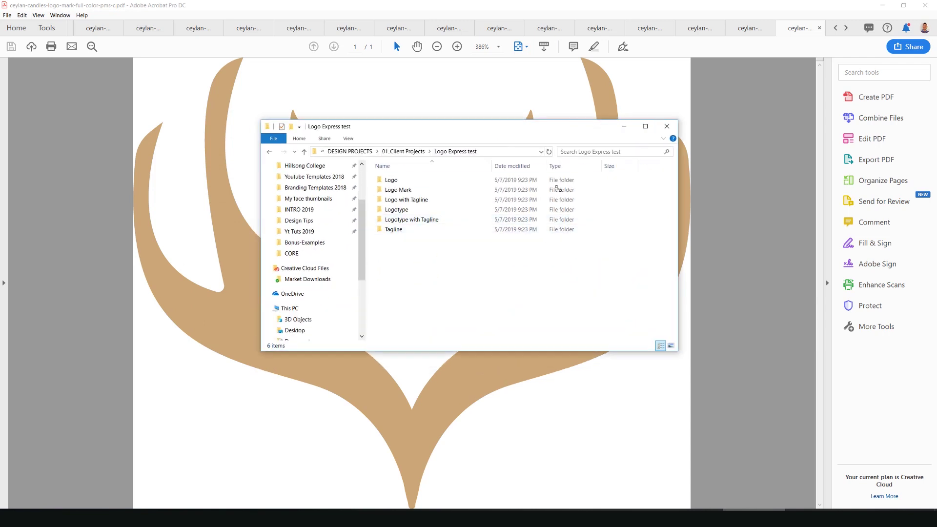
left_click_drag(493, 126, 459, 123)
left_click(358, 178)
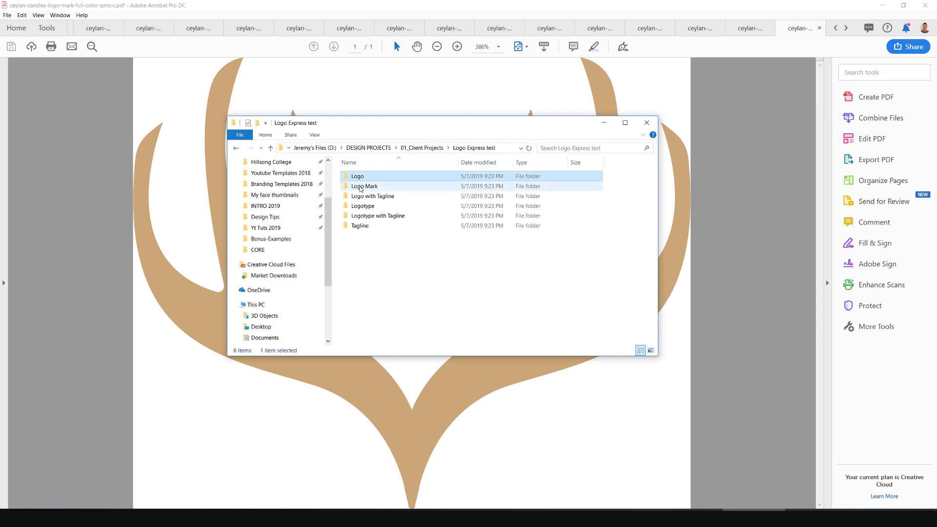
double_click(396, 179)
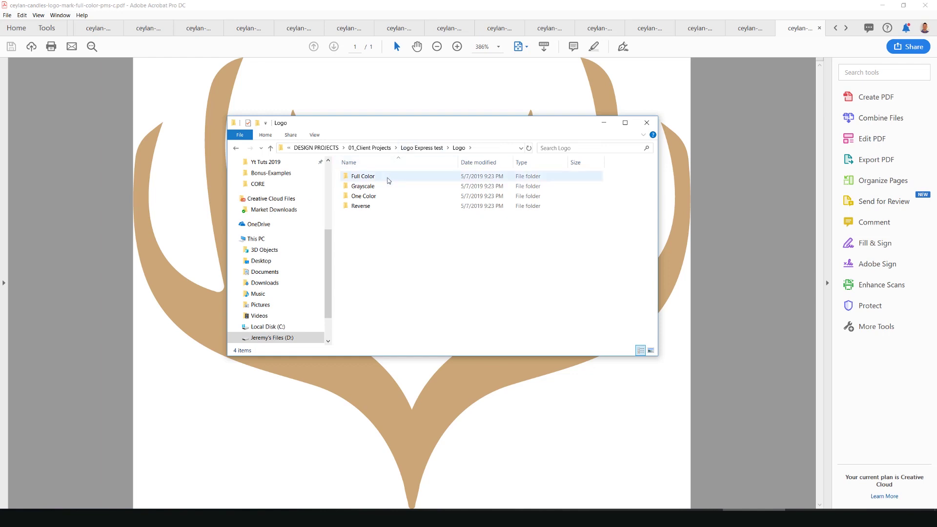
left_click(389, 180)
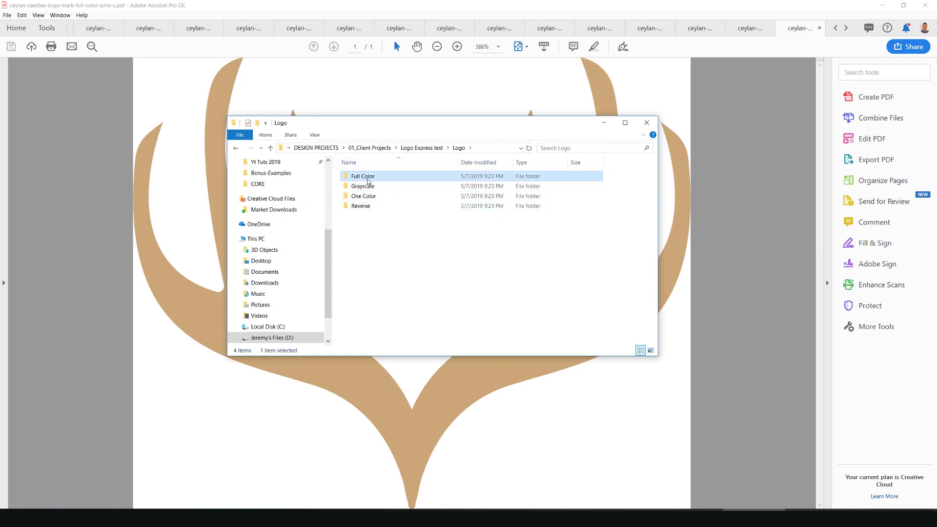
left_click(389, 179)
left_click(391, 179)
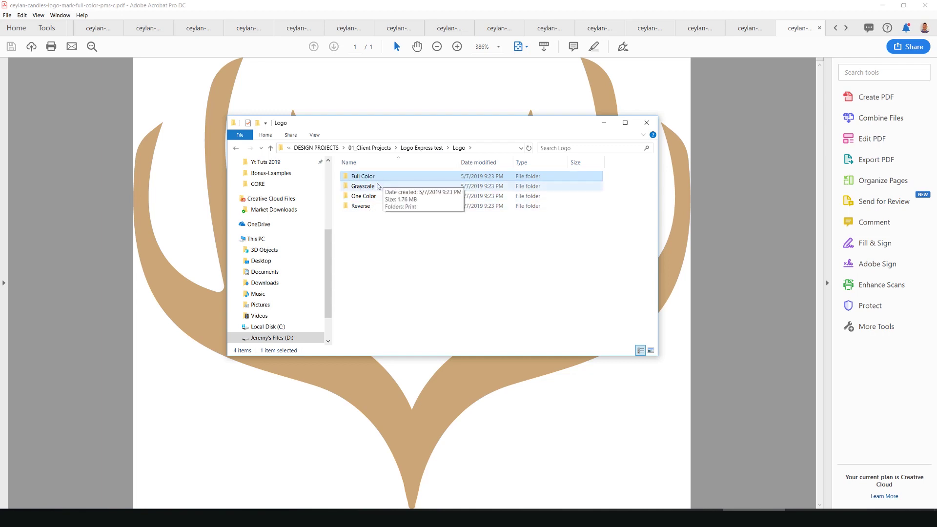
left_click(376, 186)
left_click(371, 197)
left_click(370, 207)
Open Full Color › Print › CMYK to check its two files, then close all Acrobat tabs
double_click(391, 178)
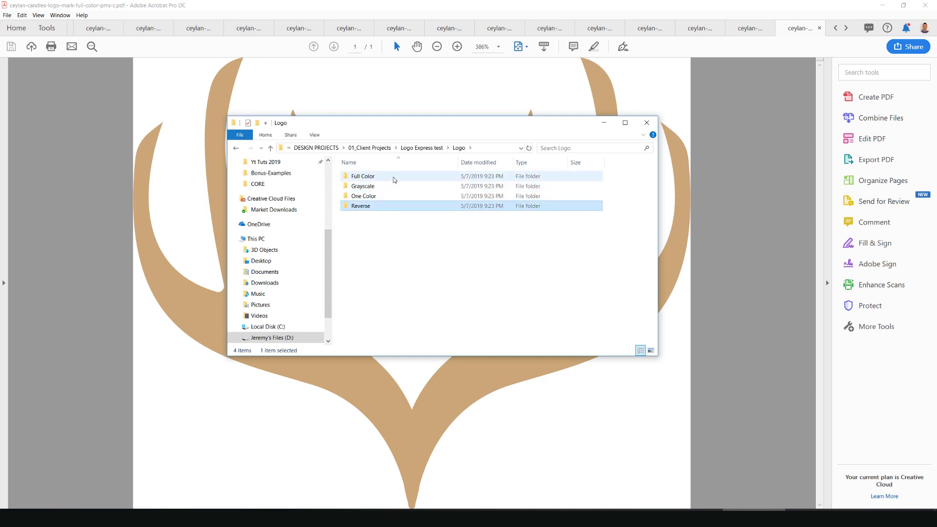
double_click(376, 177)
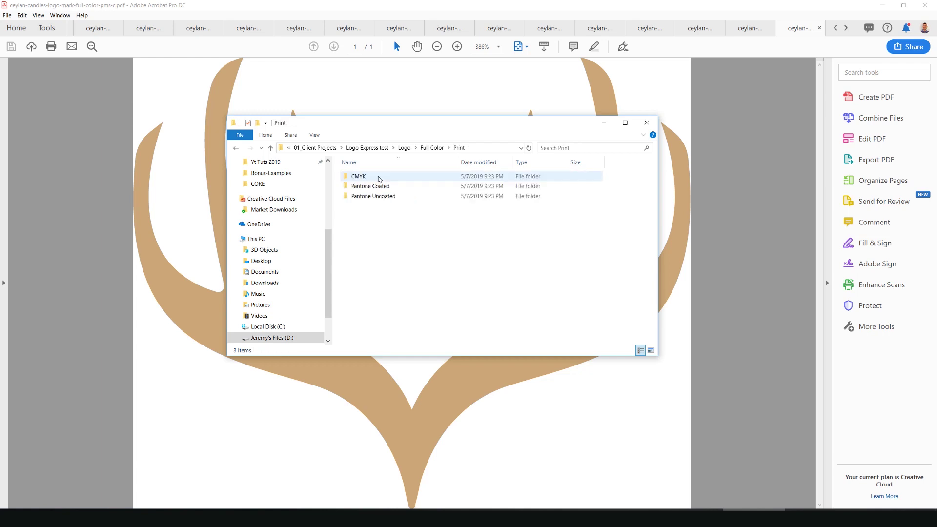
double_click(404, 178)
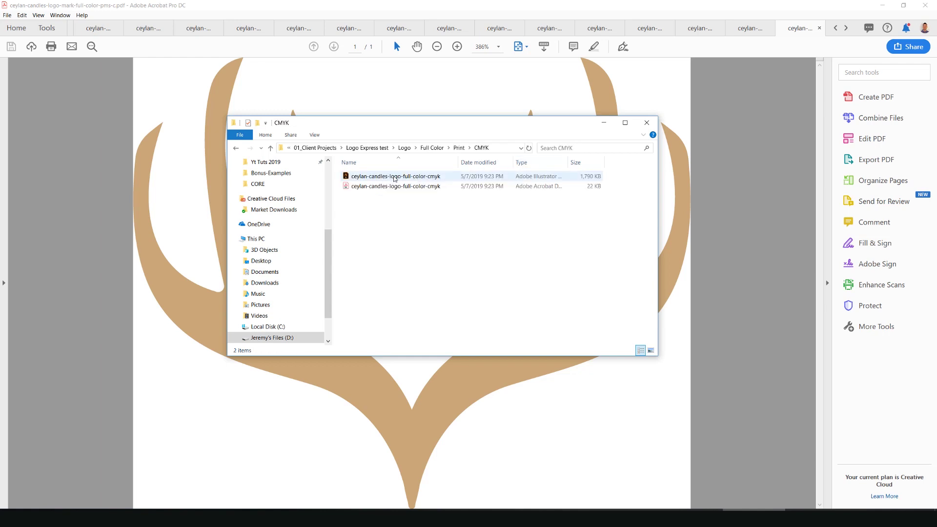
left_click_drag(451, 231, 394, 176)
left_click(406, 222)
left_click(925, 5)
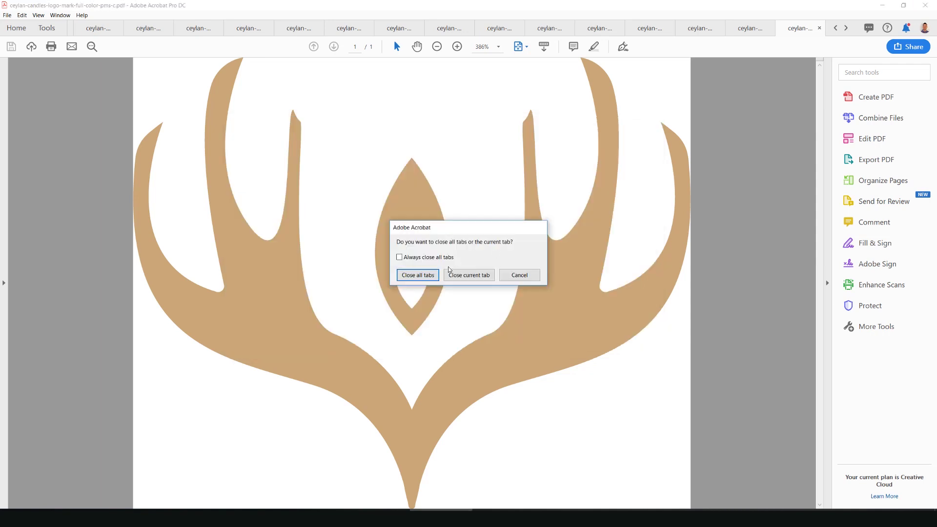
left_click(424, 275)
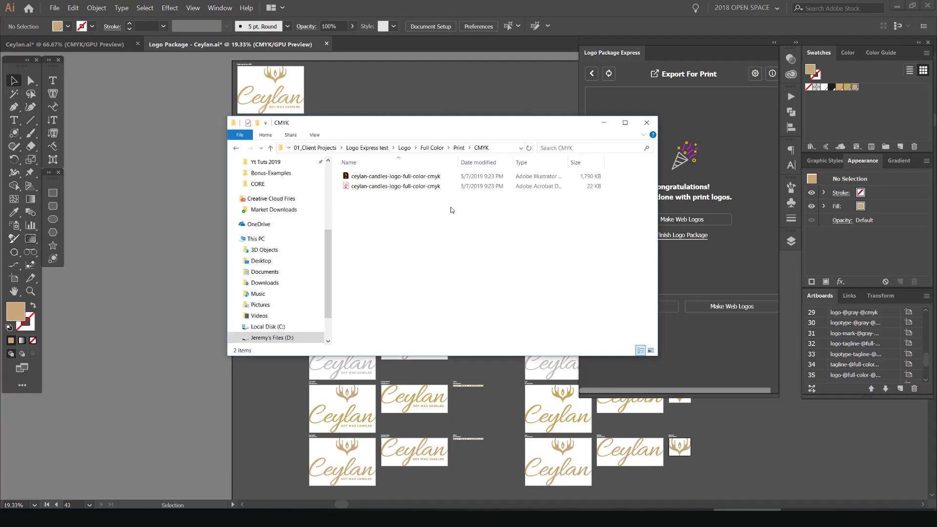
Open and check the full-colour Pantone Coated logo PDF, then close the viewer
left_click_drag(470, 127, 493, 141)
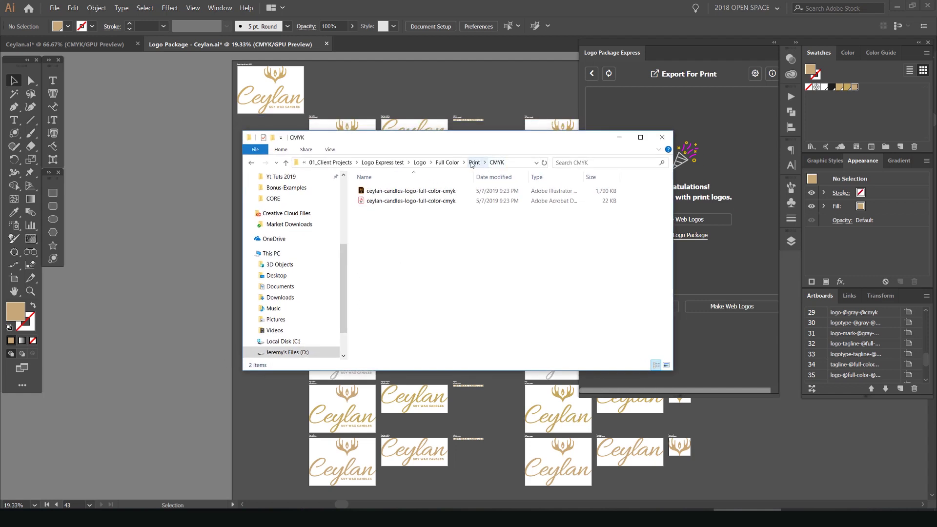
left_click(481, 166)
double_click(420, 200)
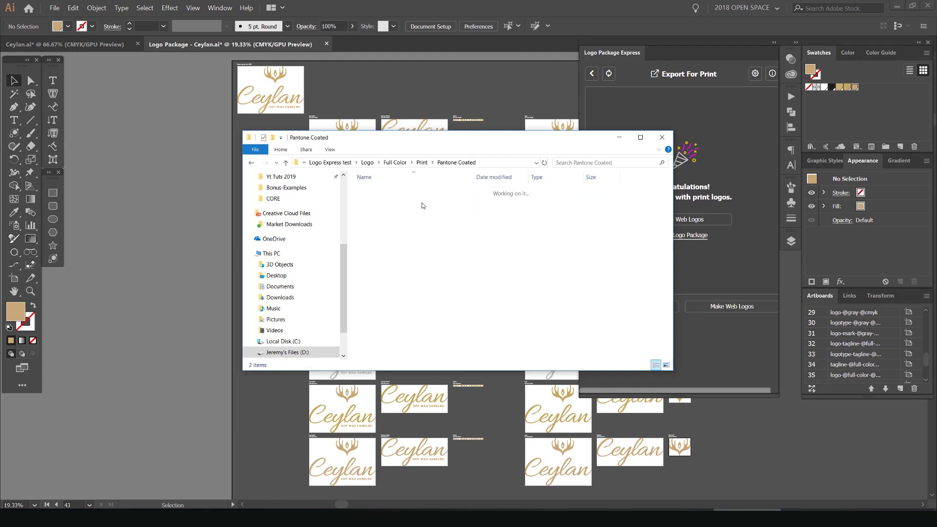
double_click(414, 201)
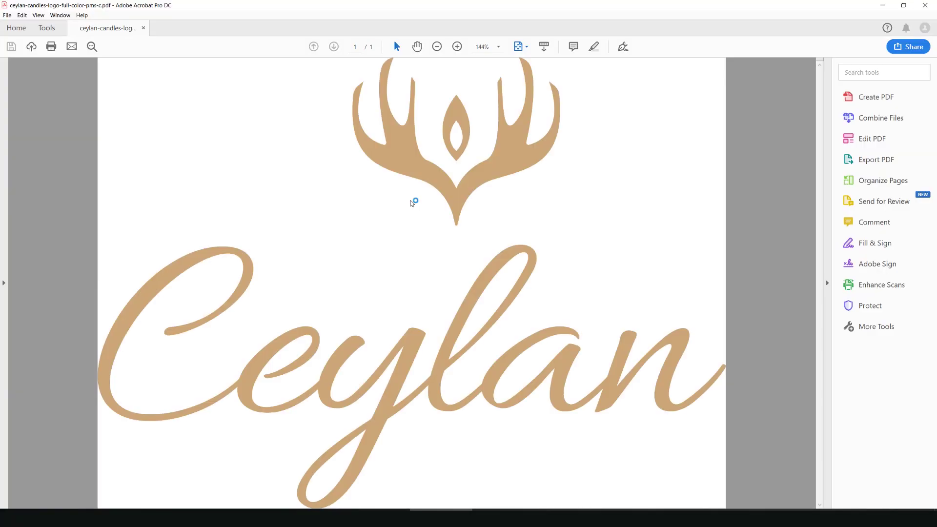
left_click_drag(581, 145, 433, 214)
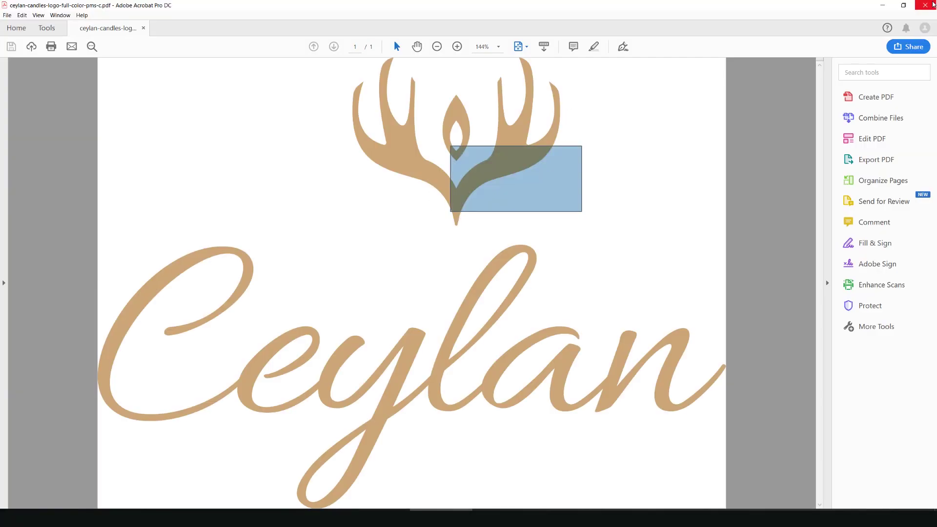
left_click(925, 5)
Open the grayscale CMYK logo file from Logo › Grayscale › Print
left_click(429, 163)
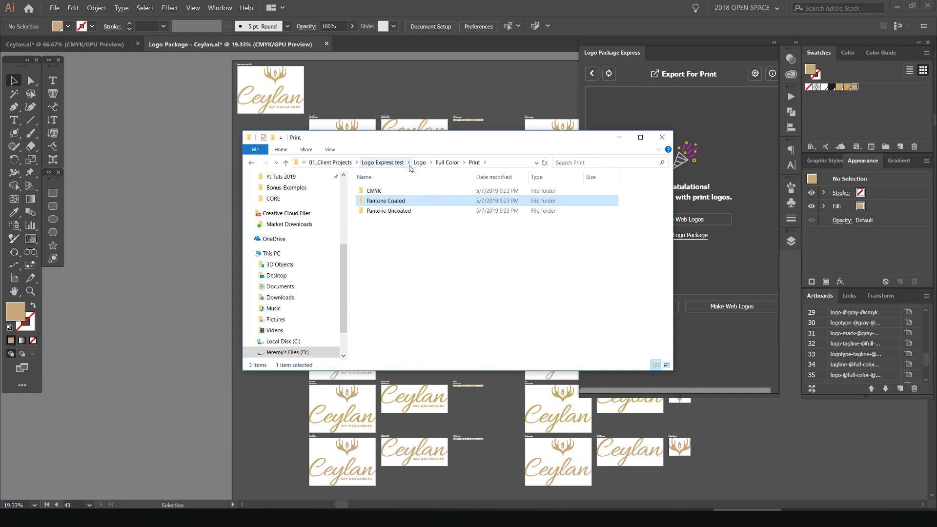
left_click(432, 163)
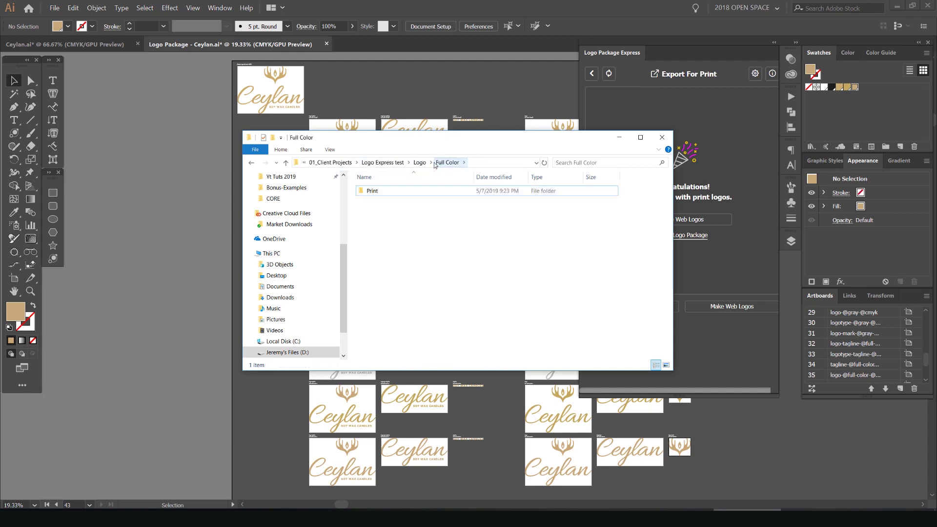
left_click(420, 162)
double_click(412, 202)
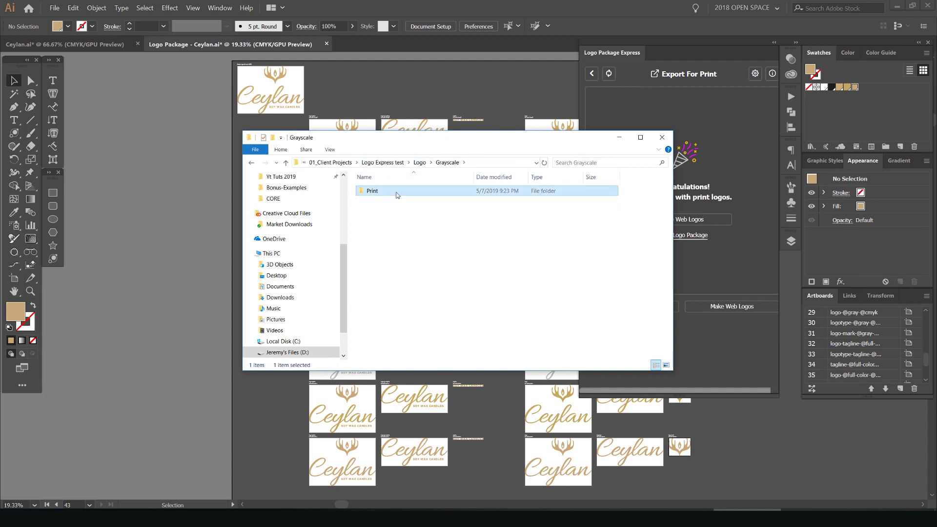
double_click(400, 192)
double_click(429, 191)
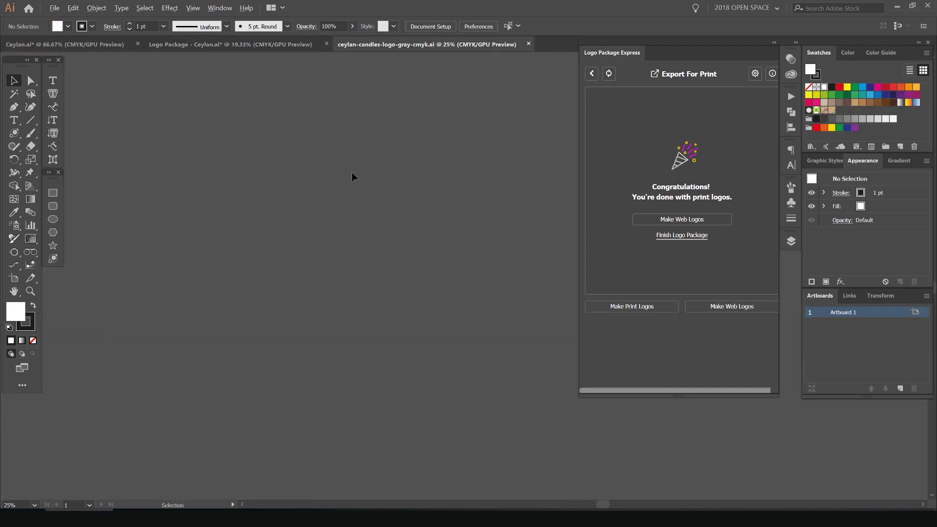
Test-move the antler mark, undo it, and close the grayscale logo document
scroll(364, 163, "up", 8)
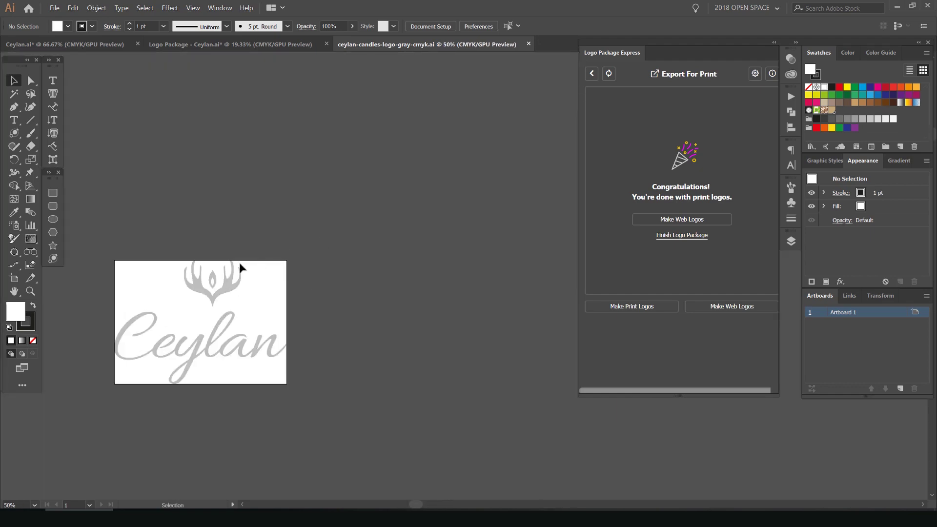
scroll(239, 264, "up", 3)
left_click_drag(239, 264, 438, 141)
left_click_drag(402, 210, 442, 278)
key("ctrl+z")
scroll(454, 200, "down", 3)
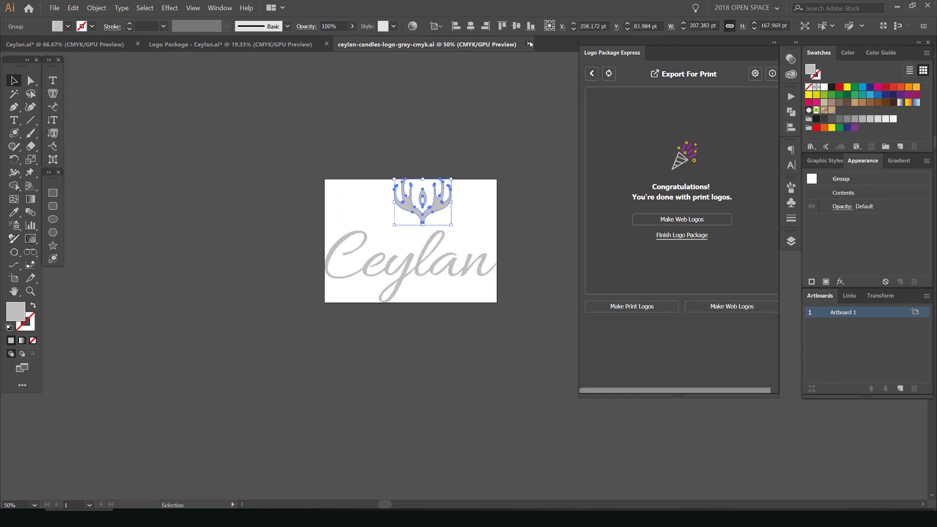
left_click(528, 43)
key("alt+Tab")
Check the Reverse › Print folder, then return to the Logo Express test folder
left_click(420, 162)
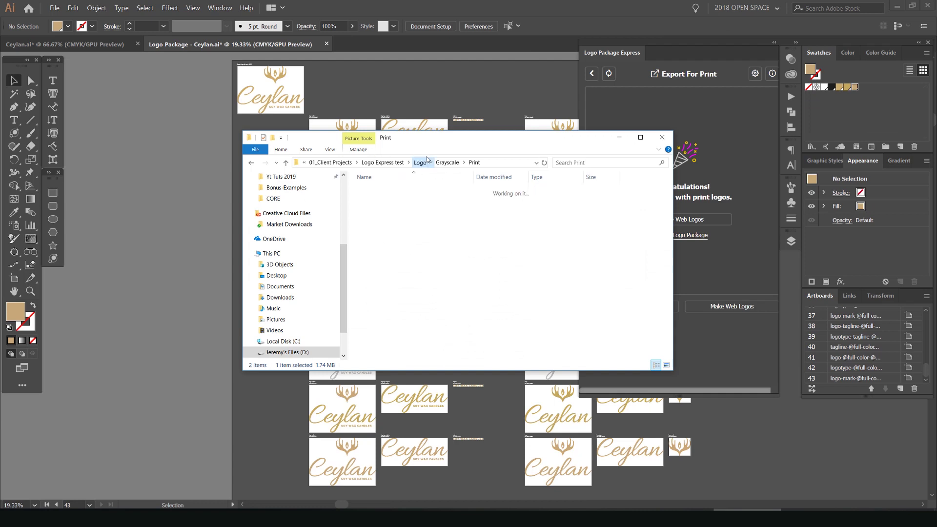
double_click(393, 220)
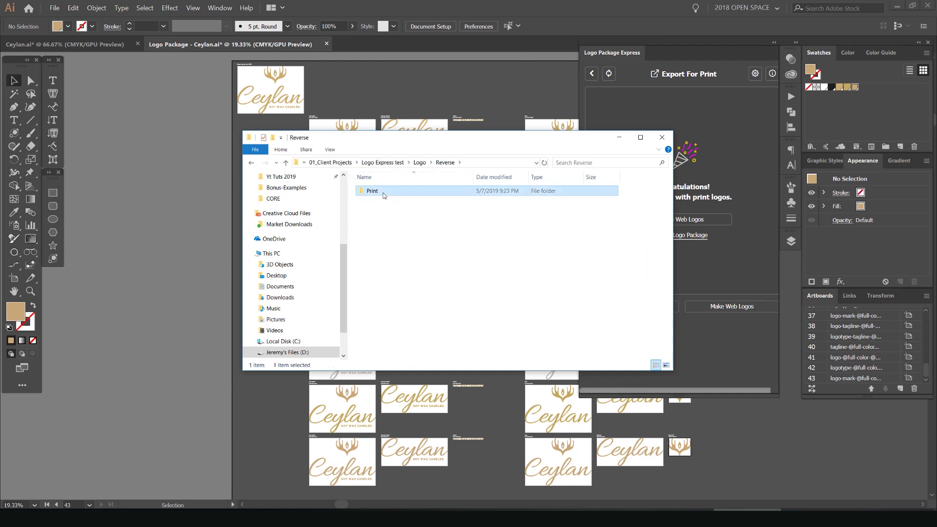
double_click(442, 190)
left_click(445, 162)
left_click(385, 162)
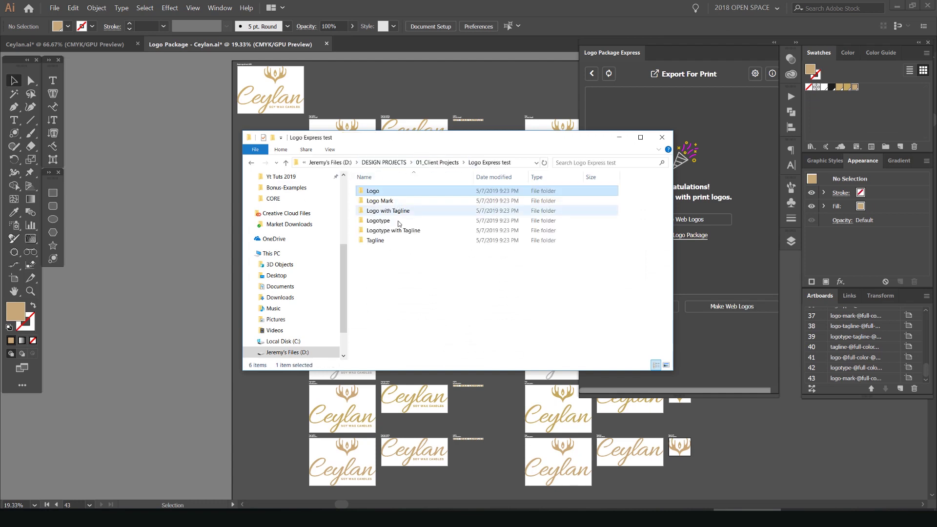
Check the Logotype › Full Color › Print folder, then close File Explorer
double_click(386, 223)
double_click(394, 192)
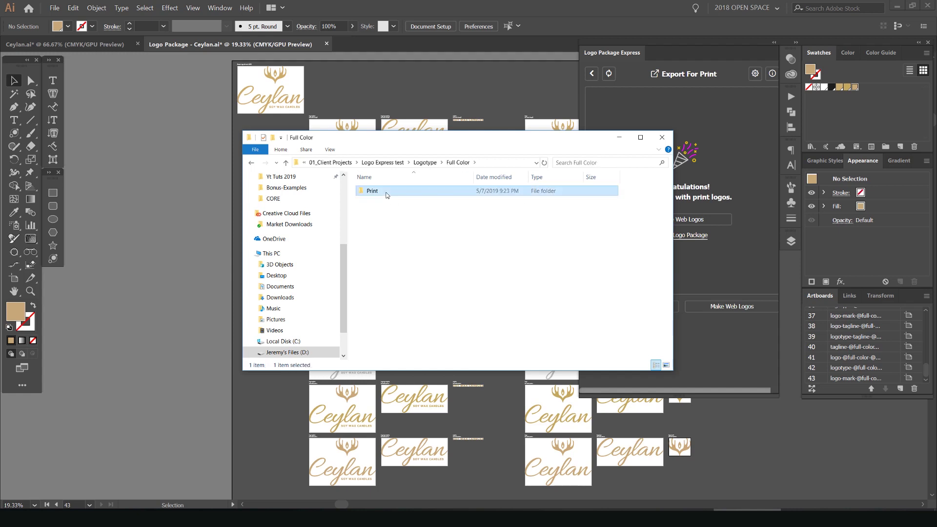
double_click(385, 192)
left_click(381, 165)
left_click_drag(471, 137, 304, 132)
left_click(652, 153)
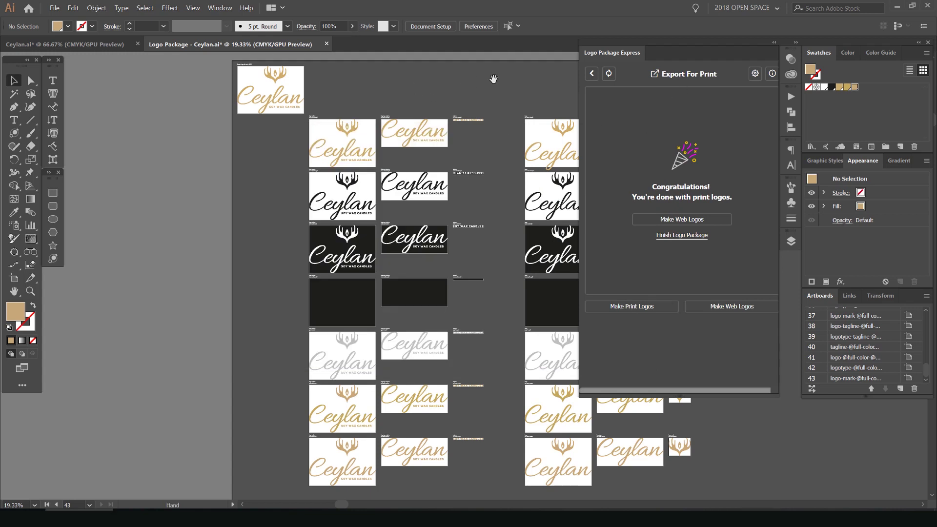
Pan across the artboards and generate the web logo versions with Make Web Logos
left_click_drag(493, 79, 387, 87)
left_click_drag(570, 151, 503, 136)
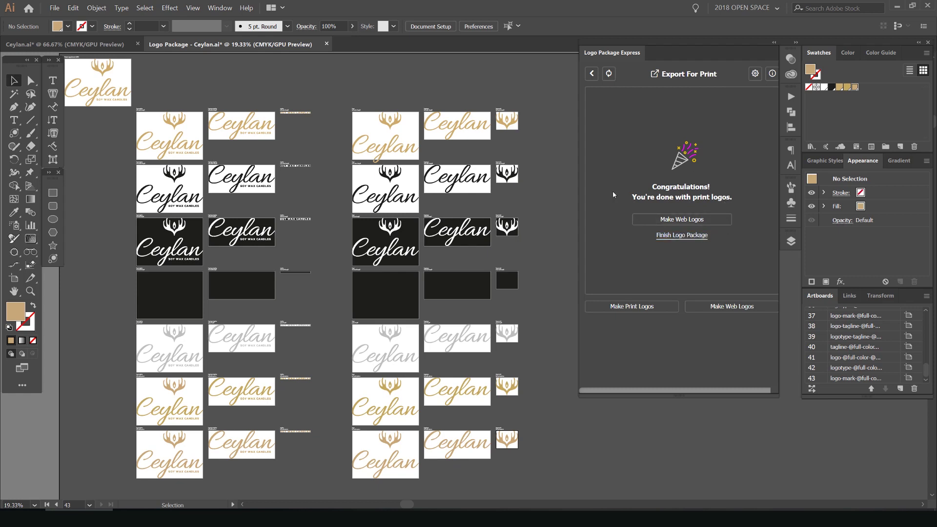
left_click(679, 222)
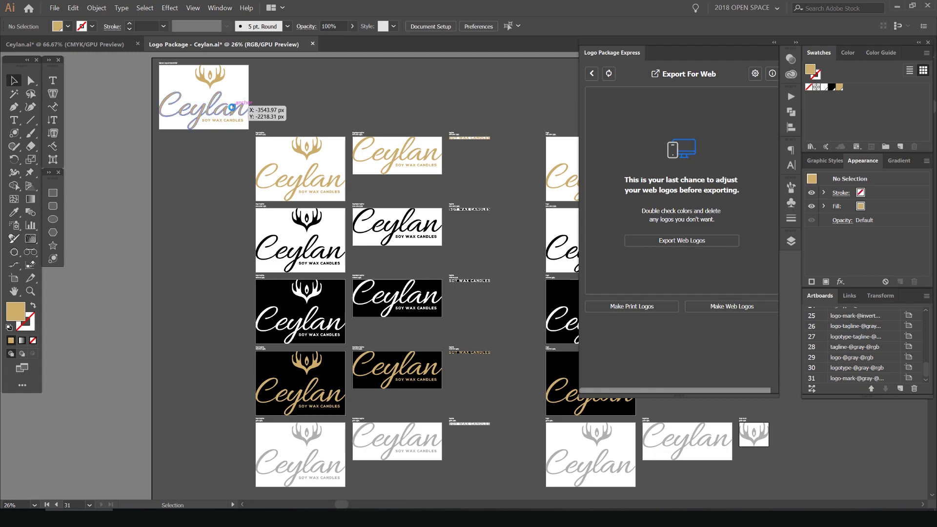
Frame the whole grid of web logo artboards at 25% zoom
scroll(372, 193, "up", 2)
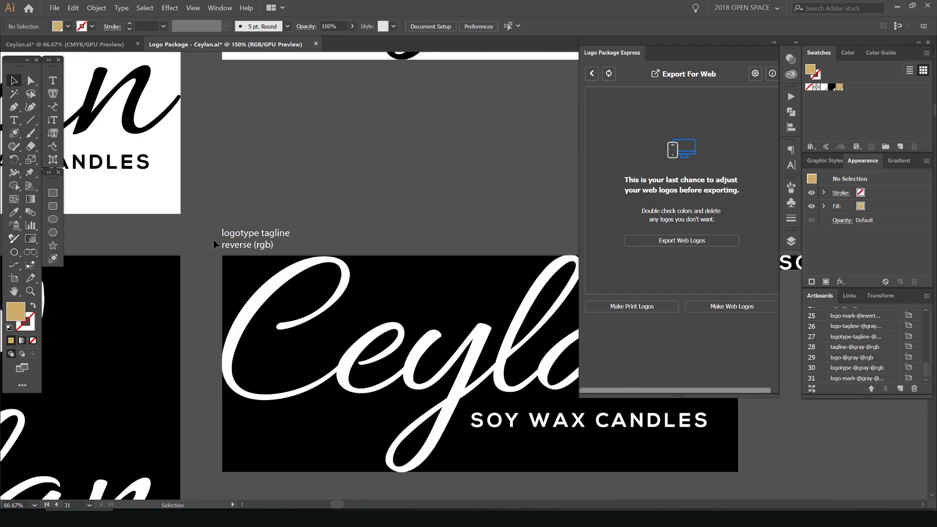
left_click_drag(262, 238, 328, 319)
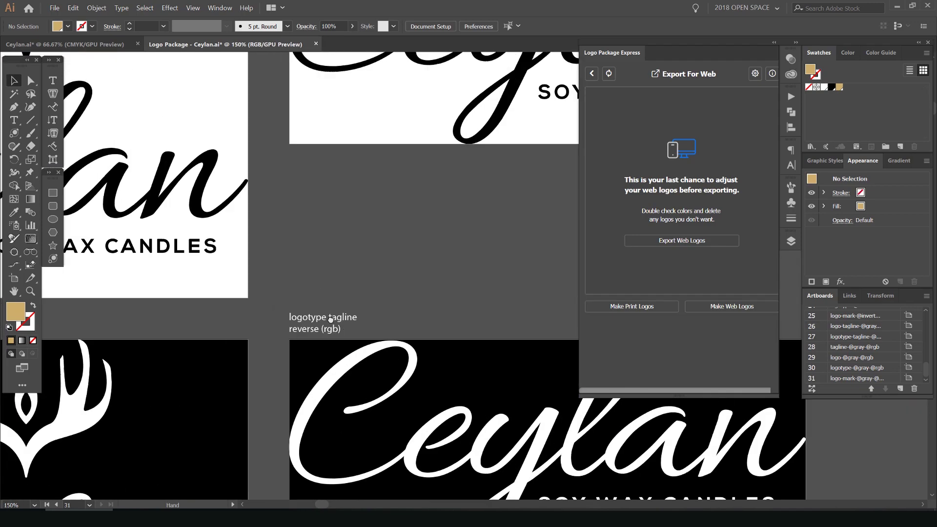
scroll(327, 316, "down", 3)
left_click(423, 194)
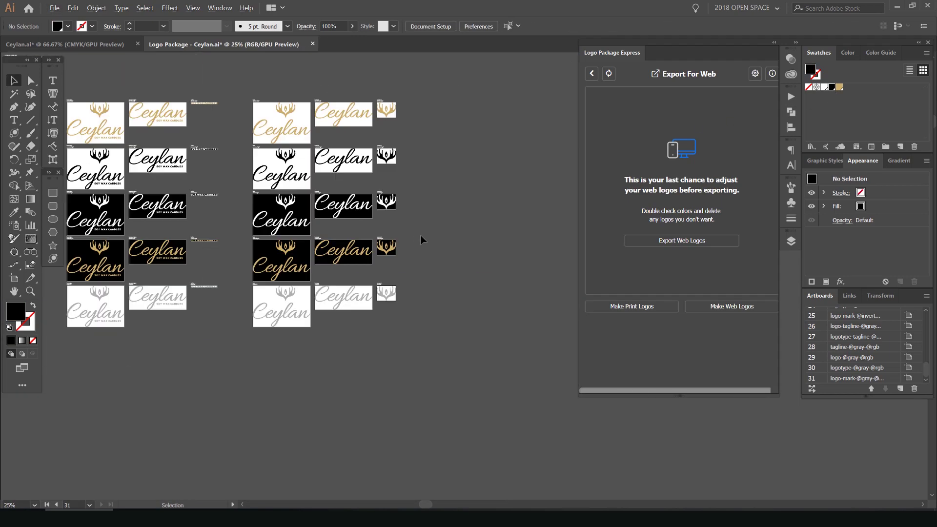
left_click_drag(422, 257, 555, 292)
scroll(396, 303, "up", 5)
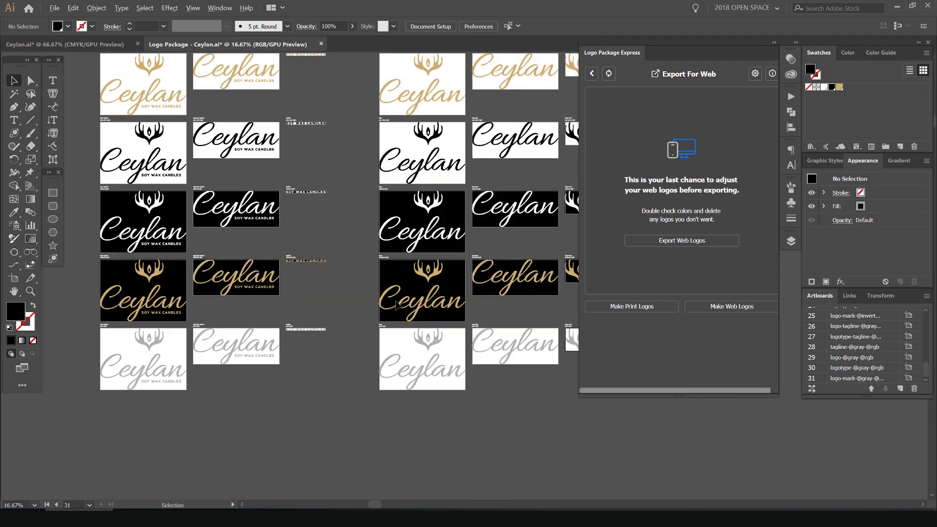
scroll(402, 336, "down", 3)
left_click_drag(408, 226, 377, 312)
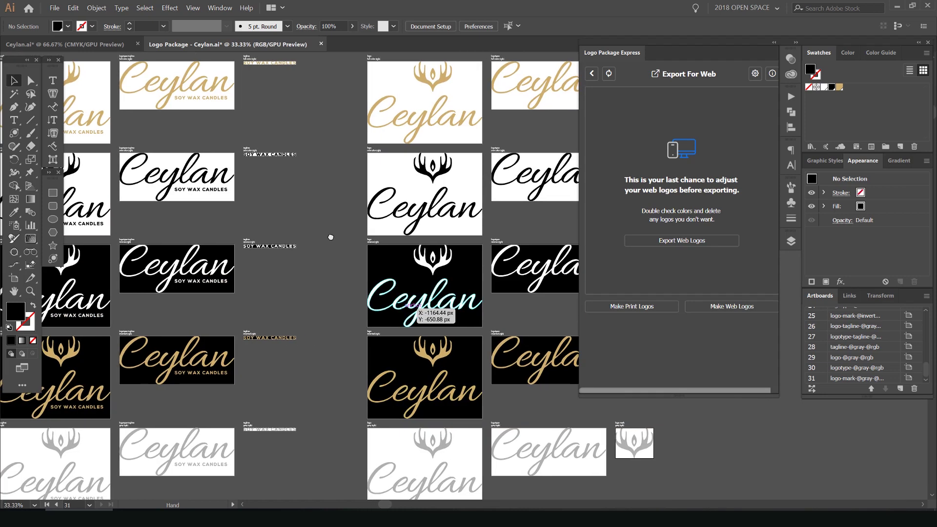
left_click_drag(337, 244, 241, 197)
scroll(245, 205, "down", 2)
key("ctrl+equal")
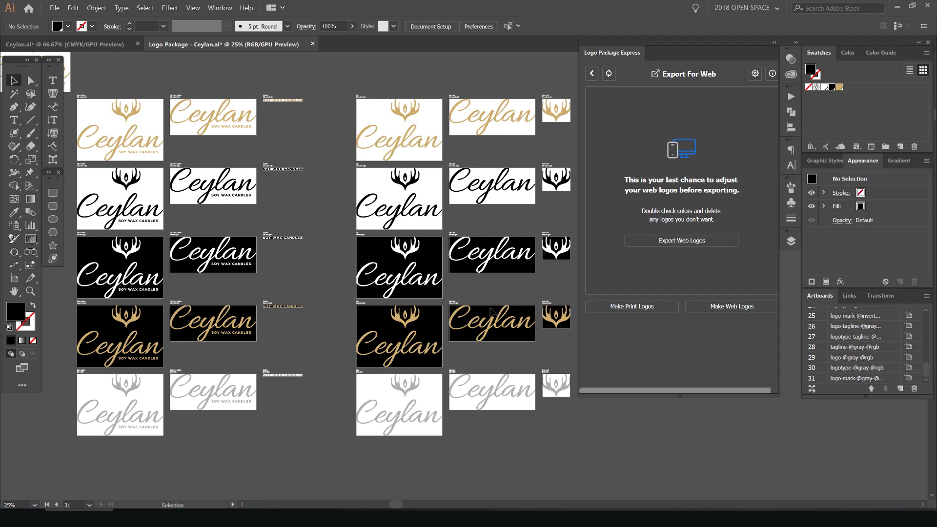
Delete the gold-on-black logos in the right and left columns, leaving black artboards
left_click_drag(493, 312, 374, 333)
key("Delete")
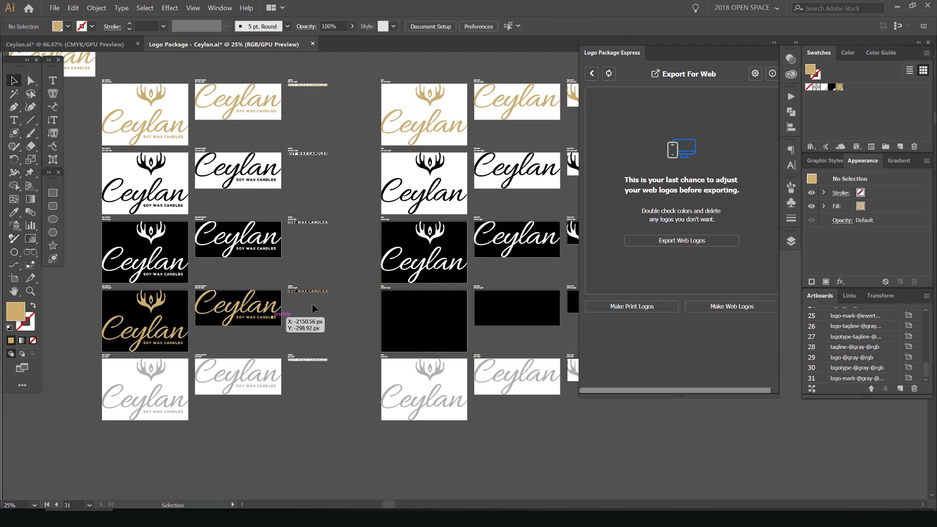
left_click_drag(145, 322, 146, 323)
key("Delete")
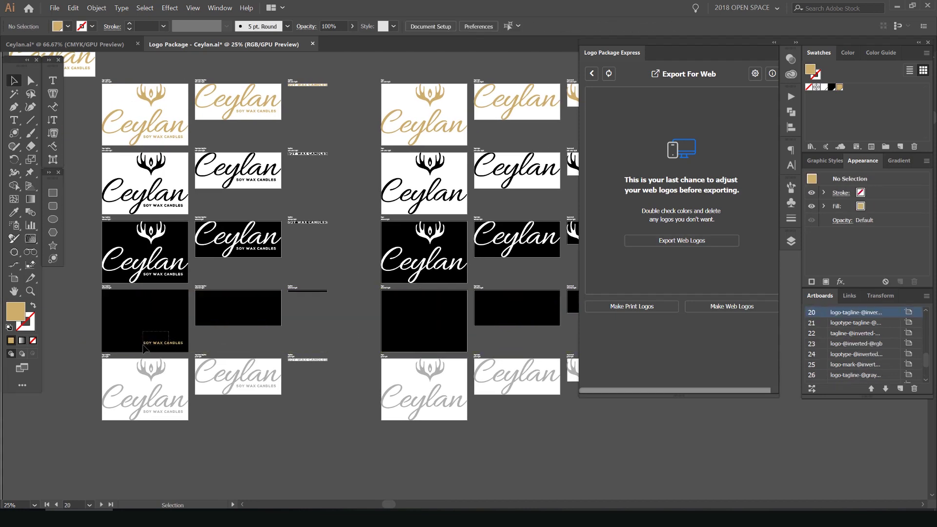
Open the web logo export settings and confirm client name Ceylan Candles and the export directory
left_click(669, 240)
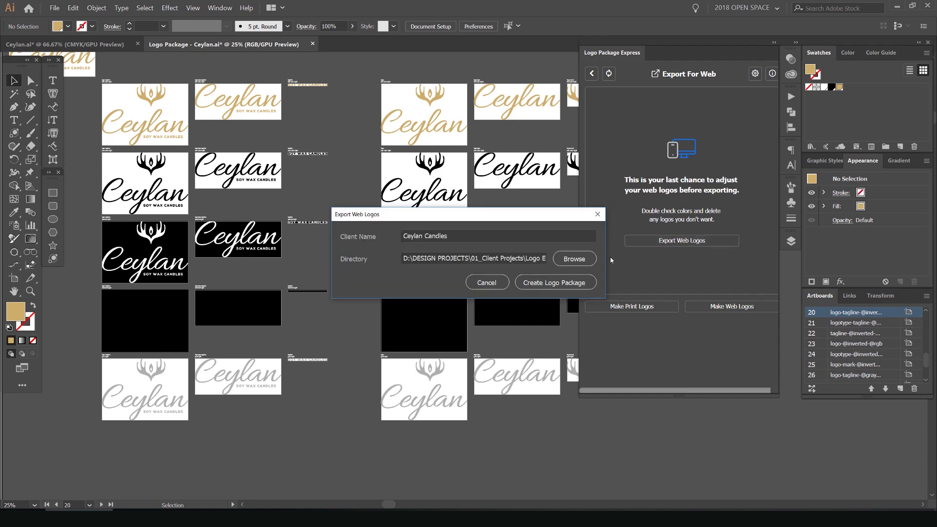
left_click(470, 236)
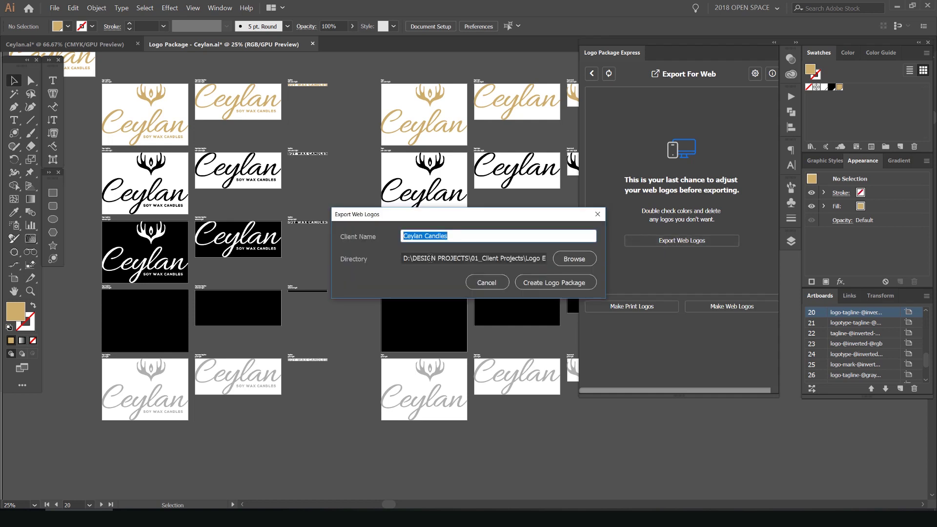
left_click(535, 257)
left_click_drag(456, 238, 389, 240)
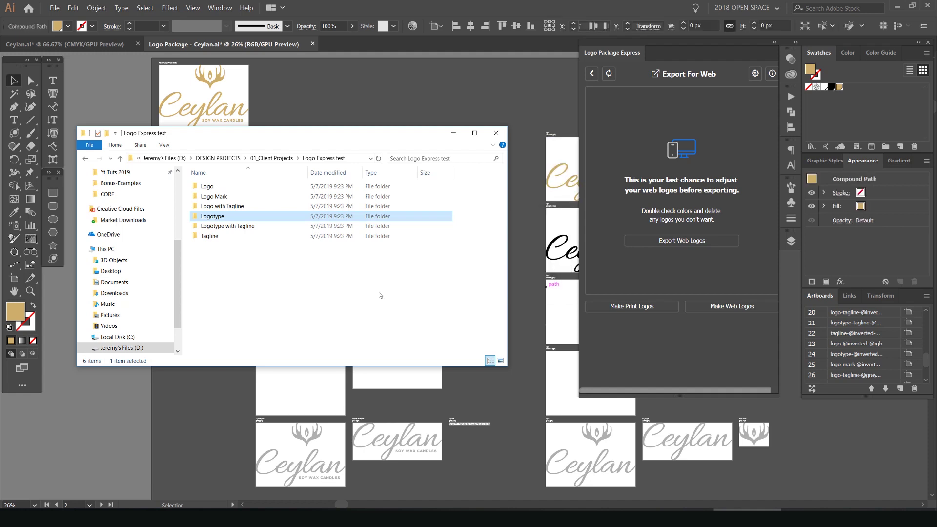
Preview the full-colour RGB logo image in Logo > Full Color > Digital
double_click(195, 187)
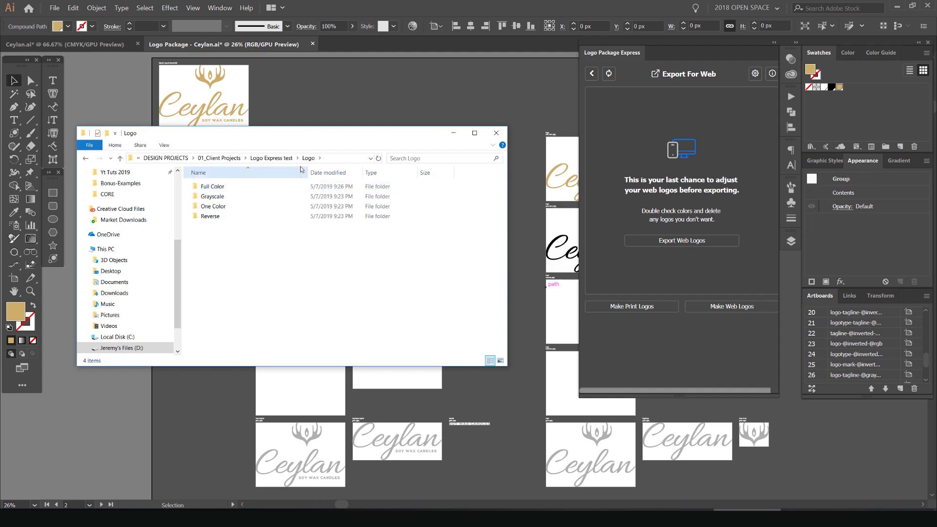
left_click(274, 159)
double_click(208, 186)
double_click(211, 186)
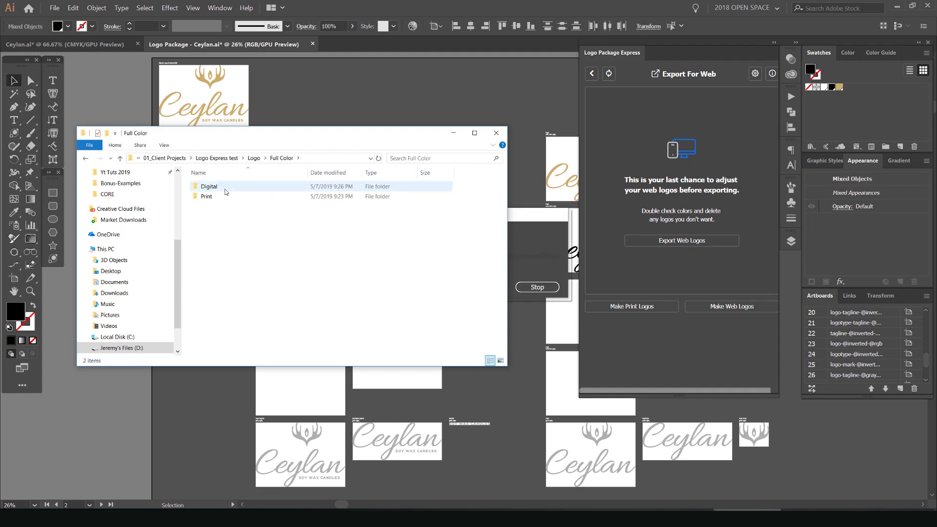
double_click(240, 189)
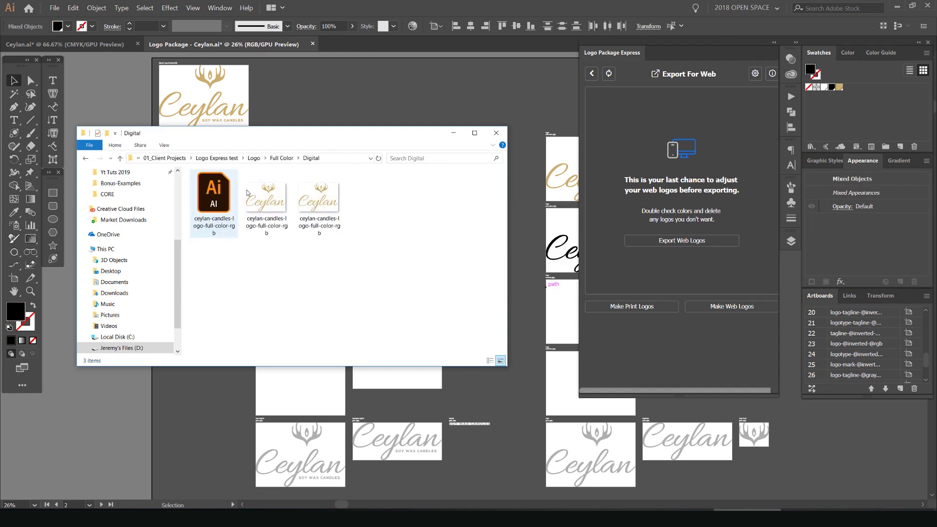
double_click(279, 200)
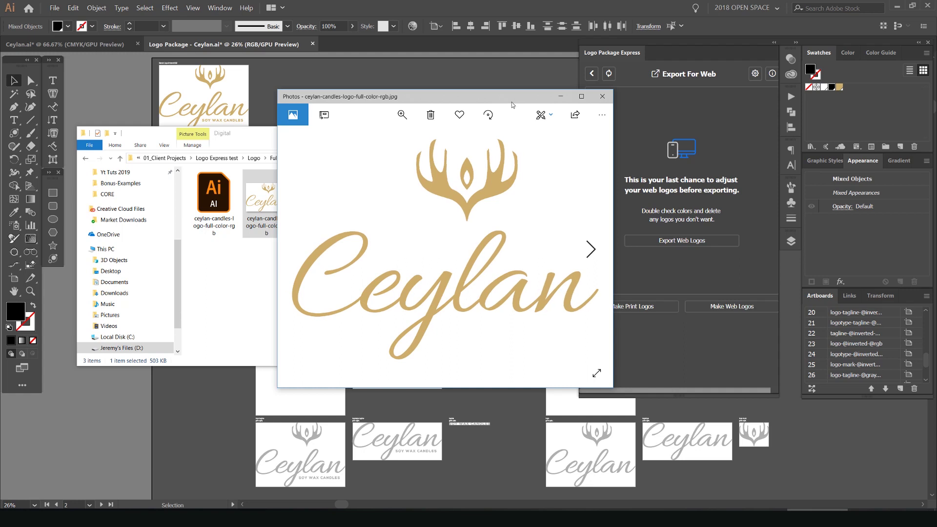
left_click(602, 96)
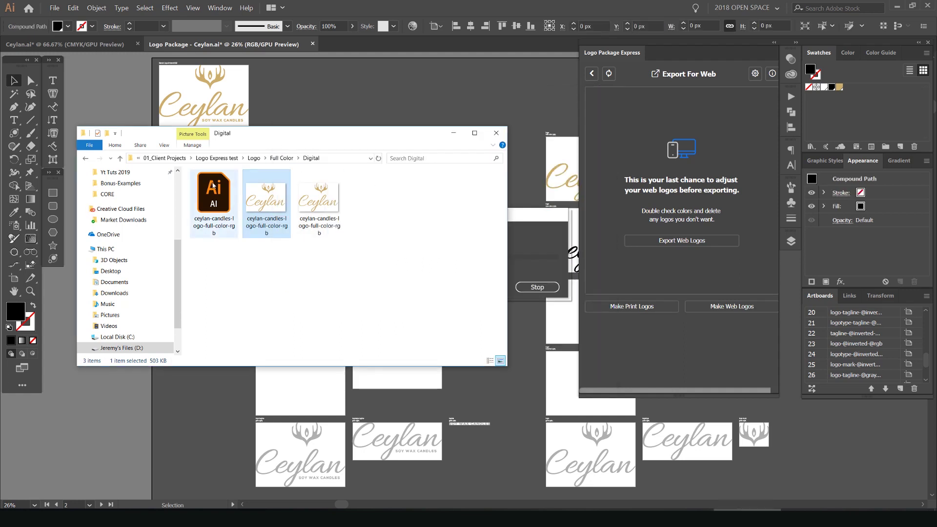
Check the Logo folder's Grayscale Print and One Color Digital folders
left_click(280, 157)
left_click(280, 158)
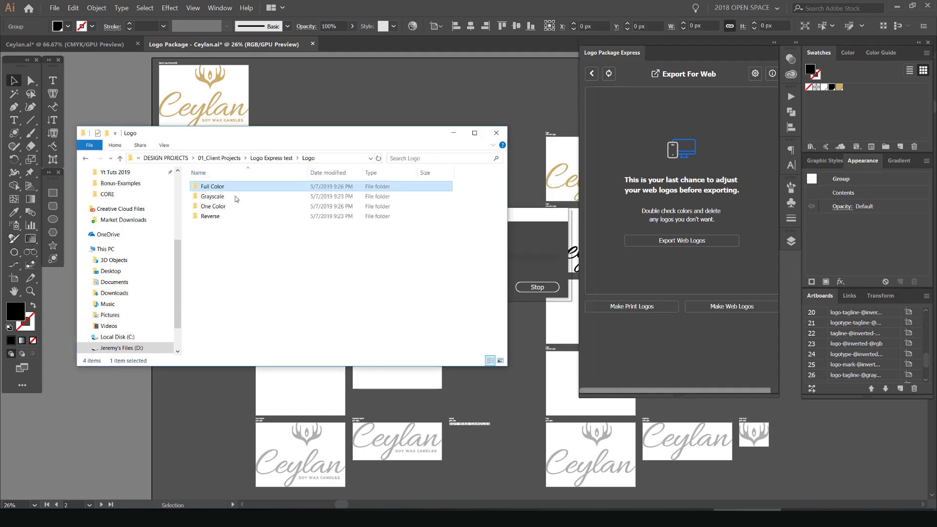
double_click(232, 197)
double_click(206, 186)
left_click(256, 158)
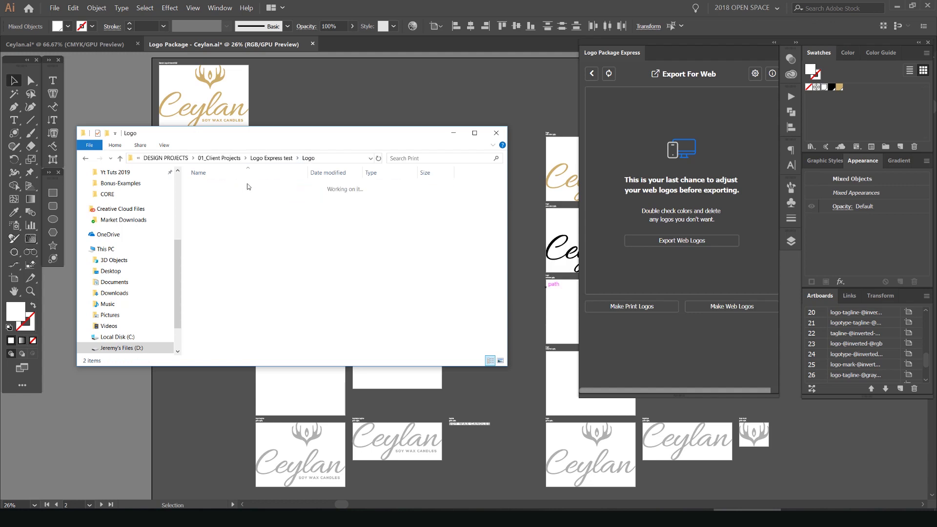
double_click(215, 205)
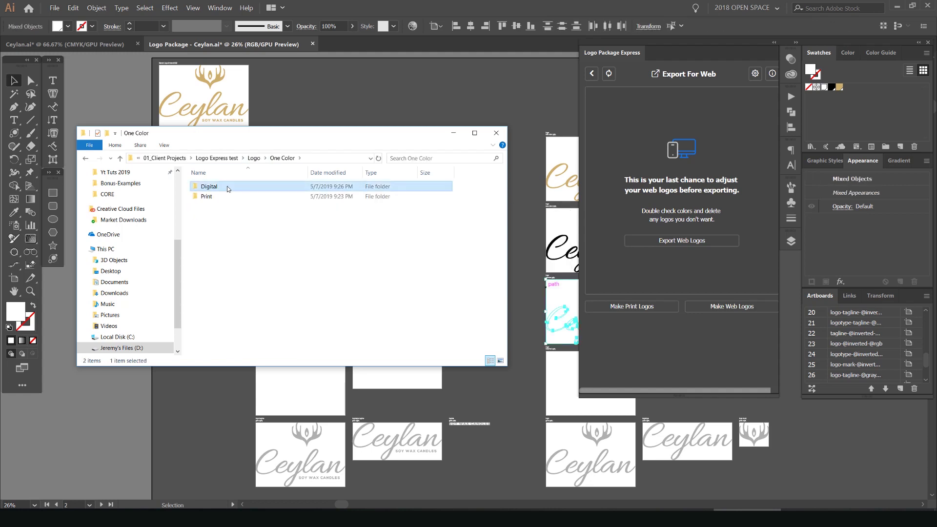
double_click(227, 185)
Revisit One Color Digital, then inspect the files in Reverse Digital
left_click(282, 157)
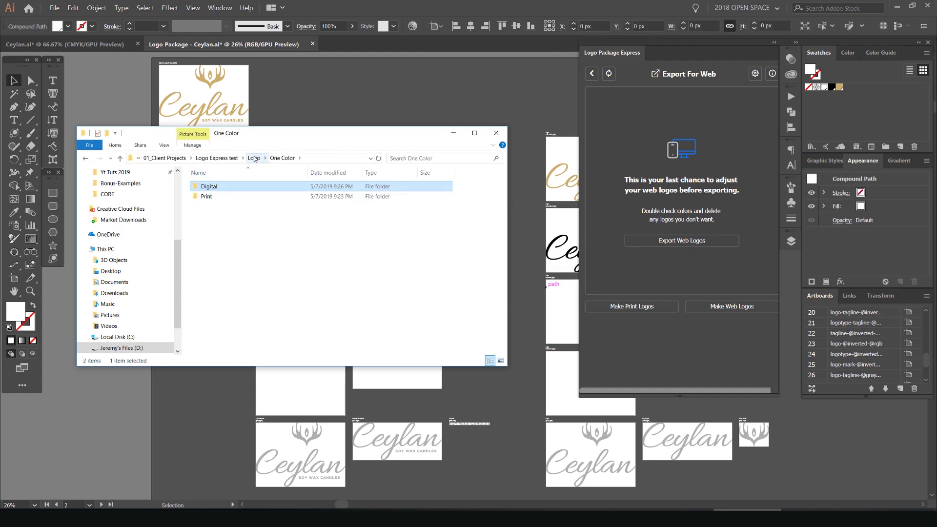
left_click(254, 157)
double_click(214, 206)
double_click(227, 186)
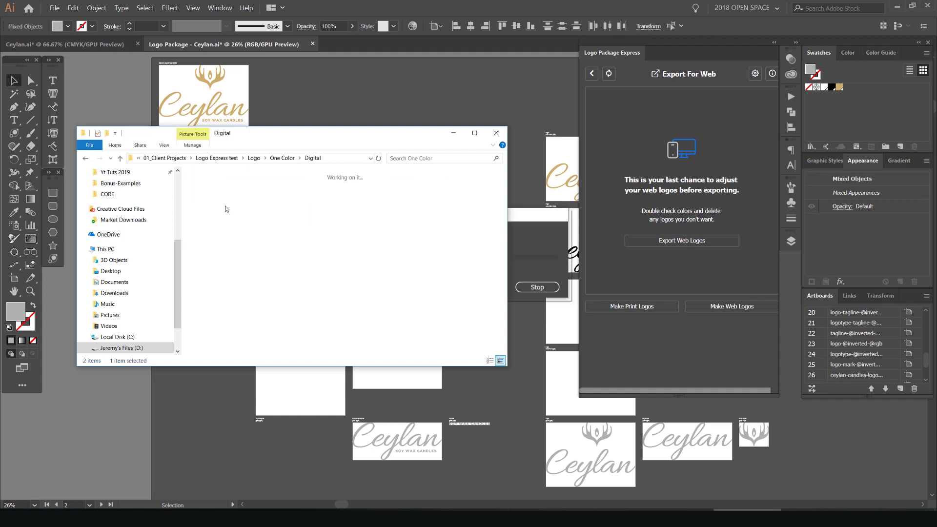
left_click(282, 158)
left_click(253, 157)
double_click(229, 205)
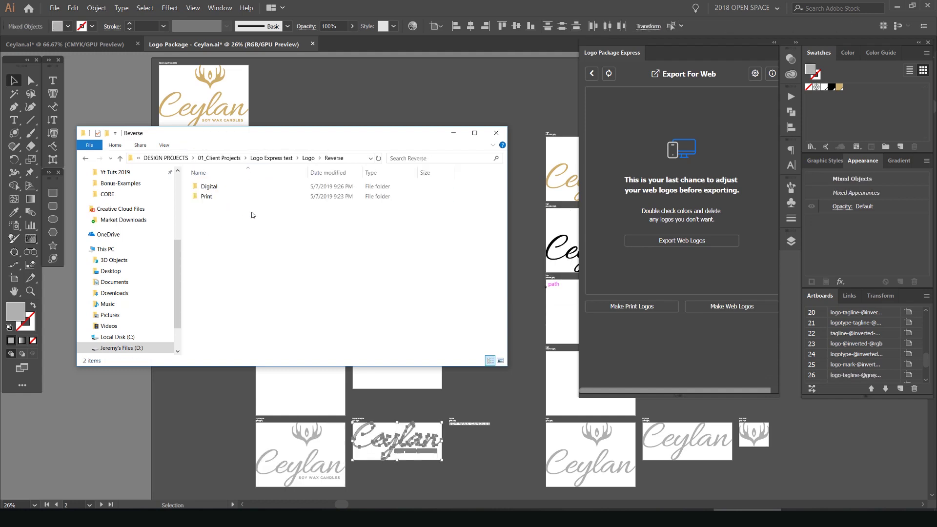
double_click(233, 186)
left_click(262, 201)
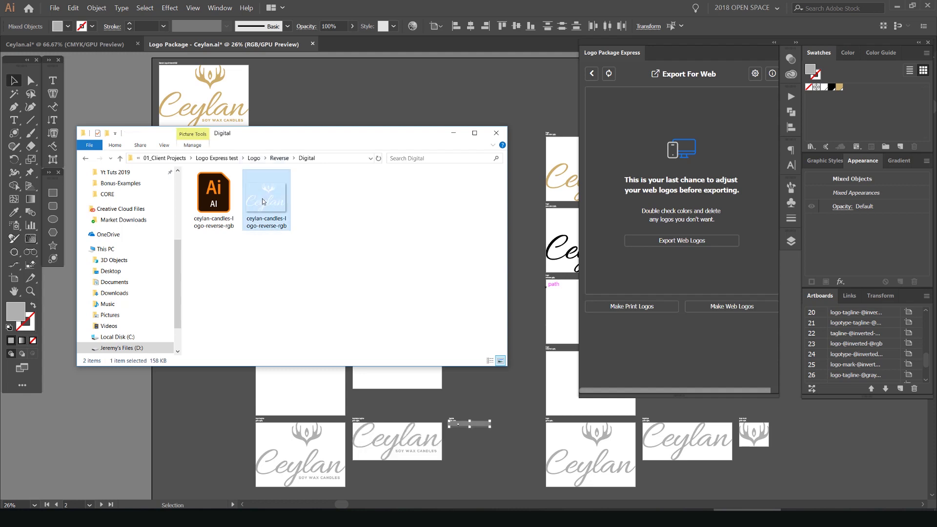
left_click(253, 158)
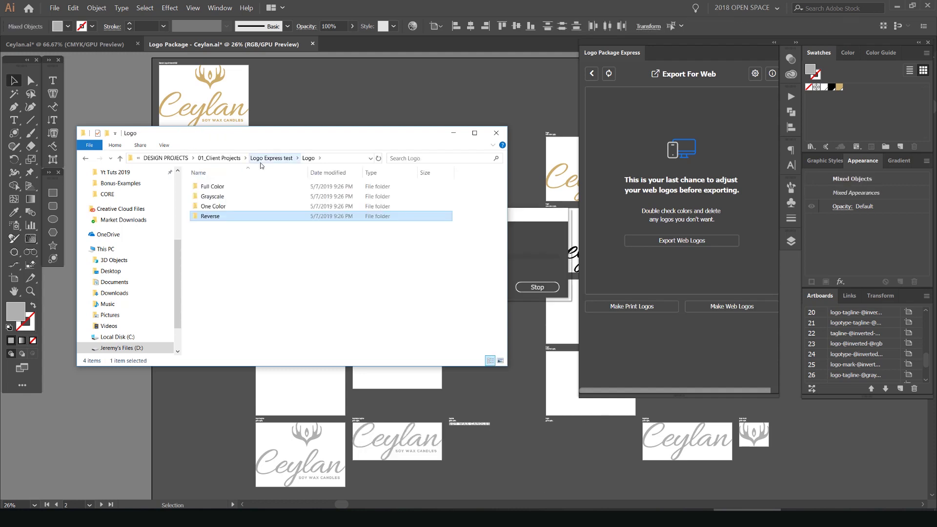
mouse_move(377, 134)
left_mouse_down()
mouse_move(69, 215)
mouse_move(170, 209)
mouse_move(200, 187)
mouse_move(381, 126)
left_mouse_up()
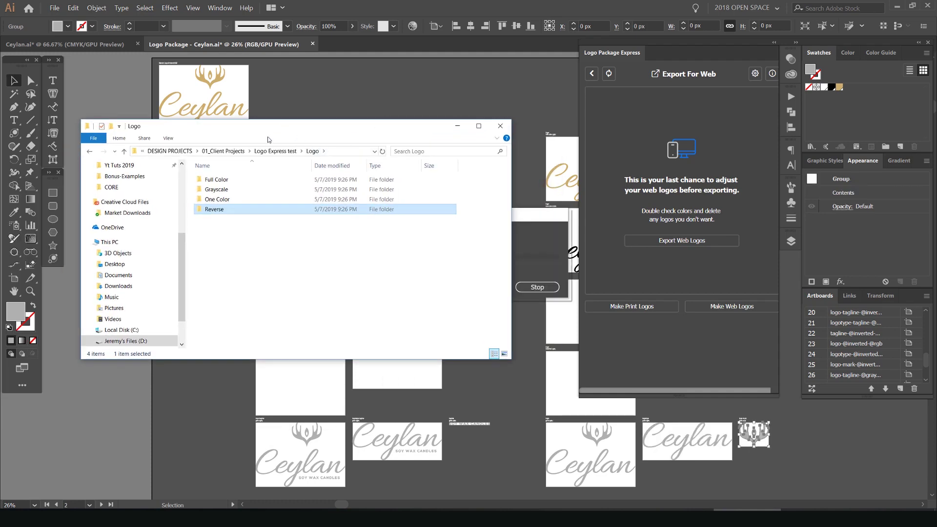
Open ceylan-candles-logo-mark-full-color-rgb.ai from Logo Mark > Full Color > Digital
left_click(271, 152)
double_click(234, 189)
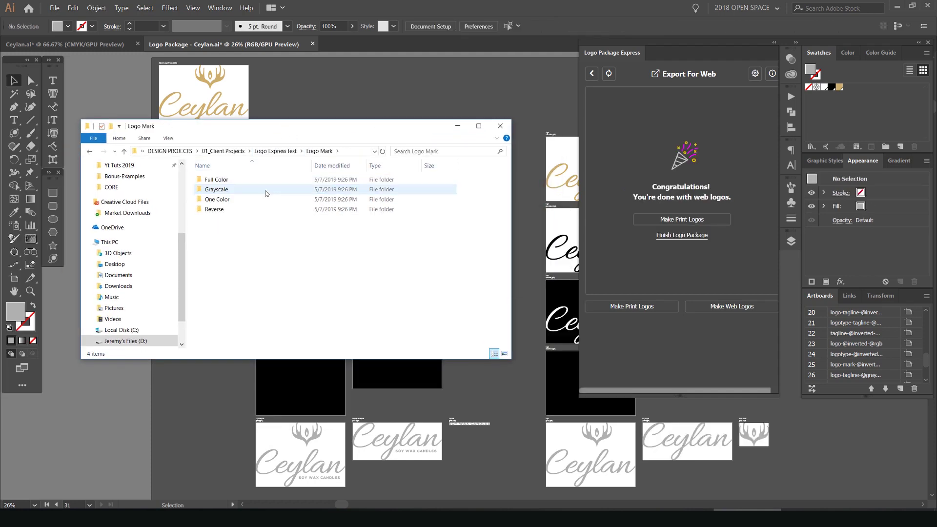
double_click(236, 181)
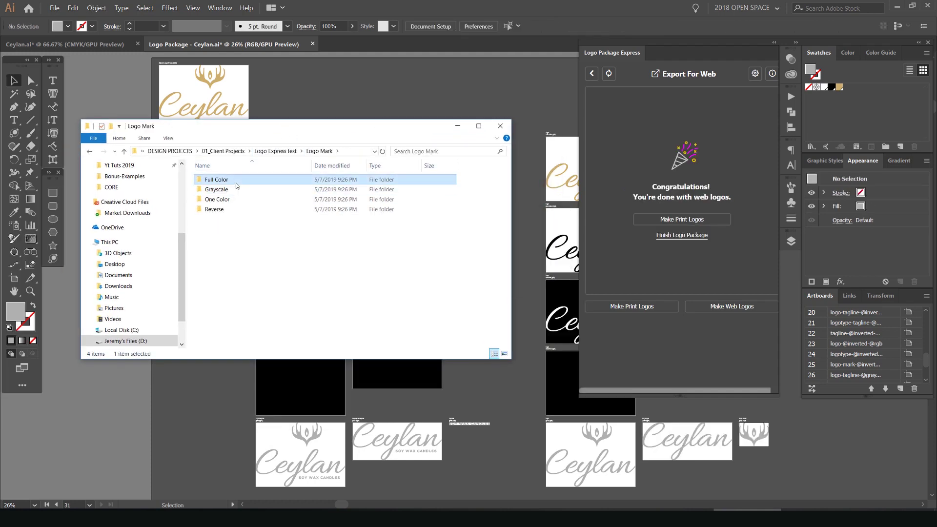
left_click(242, 183)
double_click(247, 181)
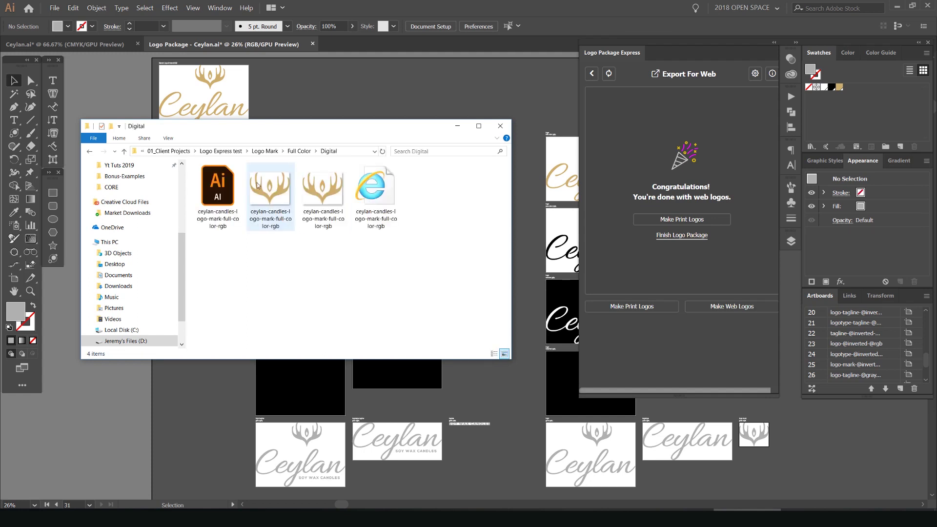
left_click_drag(438, 188, 365, 233)
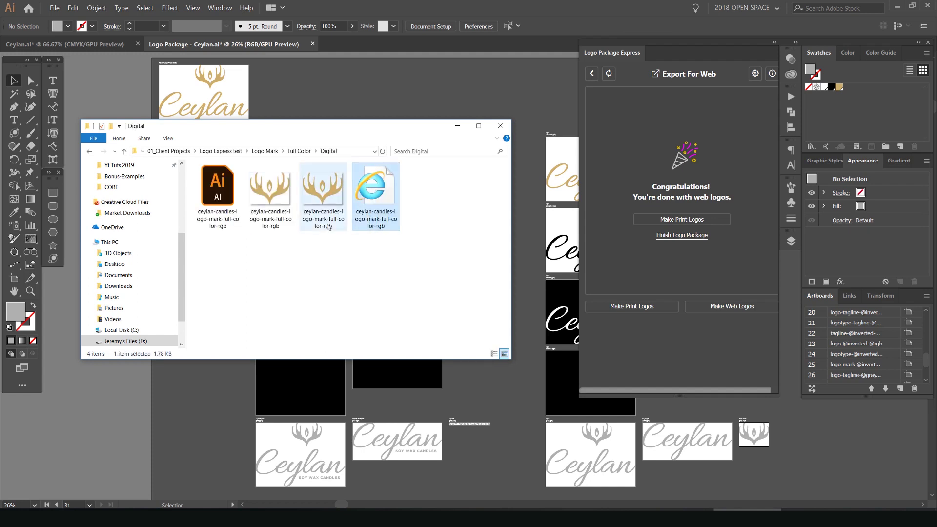
left_click(327, 225)
left_click(282, 218)
left_click(309, 222)
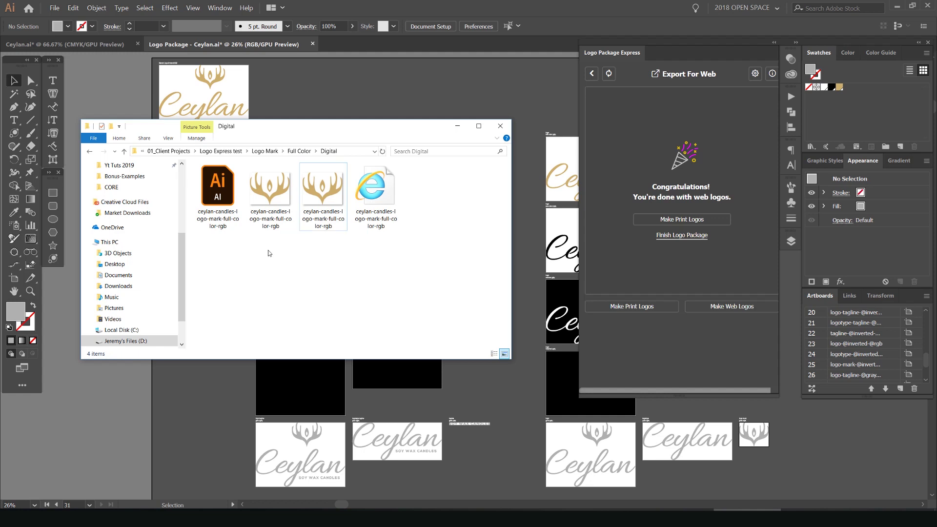
double_click(218, 190)
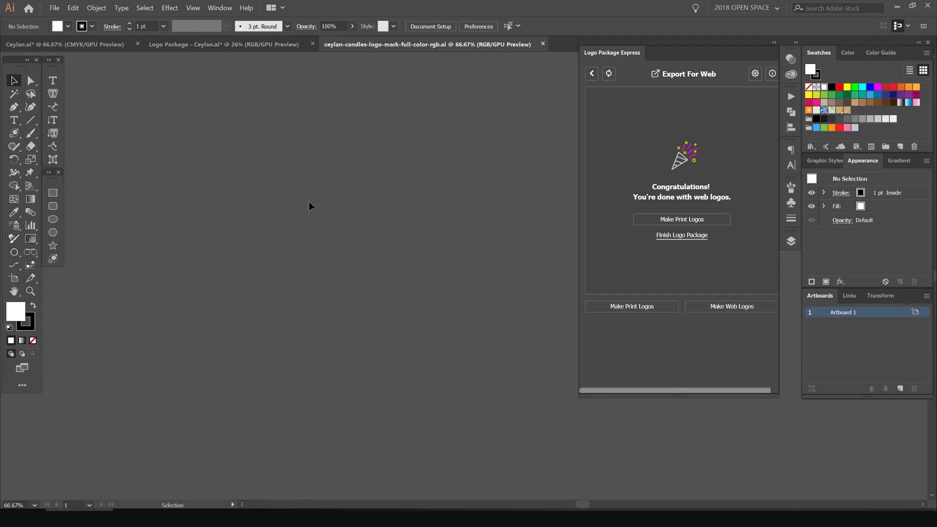
Zoom to 100% on the exported logo-mark artboard and select the logo
key("ctrl+minus")
key("ctrl+minus")
key("ctrl+minus")
key("ctrl+minus")
key("ctrl+minus")
key("ctrl+minus")
key("ctrl+minus")
key("ctrl+minus")
key("ctrl+minus")
key("ctrl+plus")
key("ctrl+plus")
key("ctrl+plus")
left_click_drag(325, 171, 331, 263)
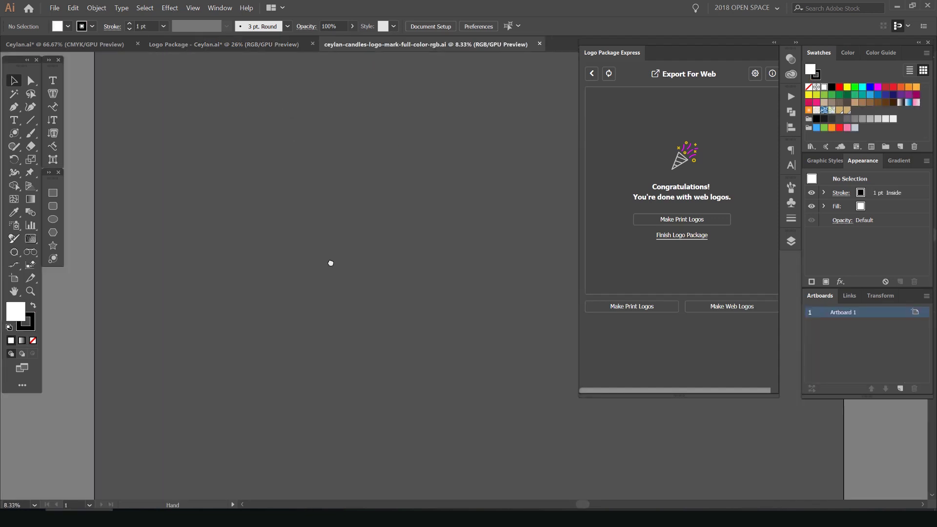
left_click_drag(285, 92, 355, 263)
key("ctrl+plus")
key("ctrl+plus")
key("ctrl+plus")
left_click_drag(293, 68, 371, 179)
key("ctrl+plus")
left_click_drag(273, 201, 384, 294)
key("ctrl+plus")
key("ctrl+plus")
key("ctrl+plus")
left_click_drag(261, 139, 420, 196)
left_click(393, 239)
left_click(405, 116)
left_click_drag(447, 109, 390, 115)
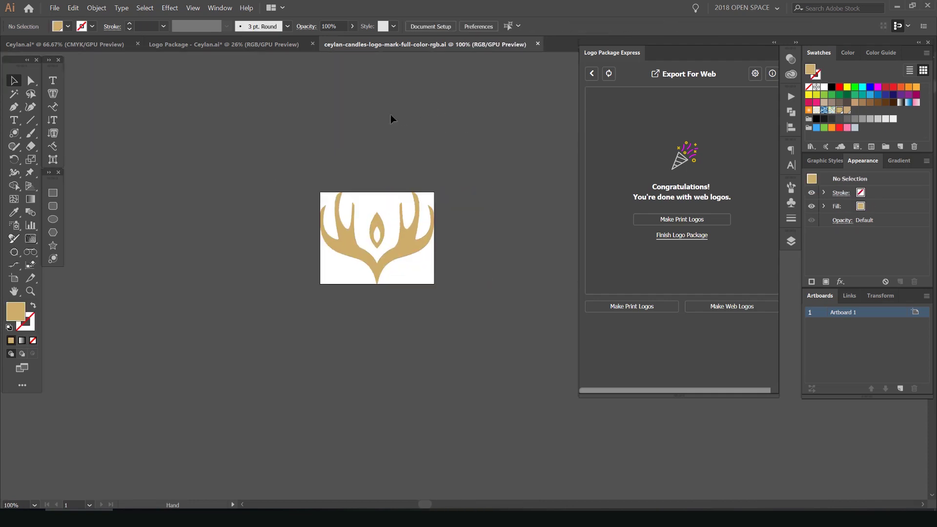
key("ctrl+a")
Confirm the logo's gold fill is CEAD6B without changes, then close the exported file
right_click(481, 44)
left_click(511, 57)
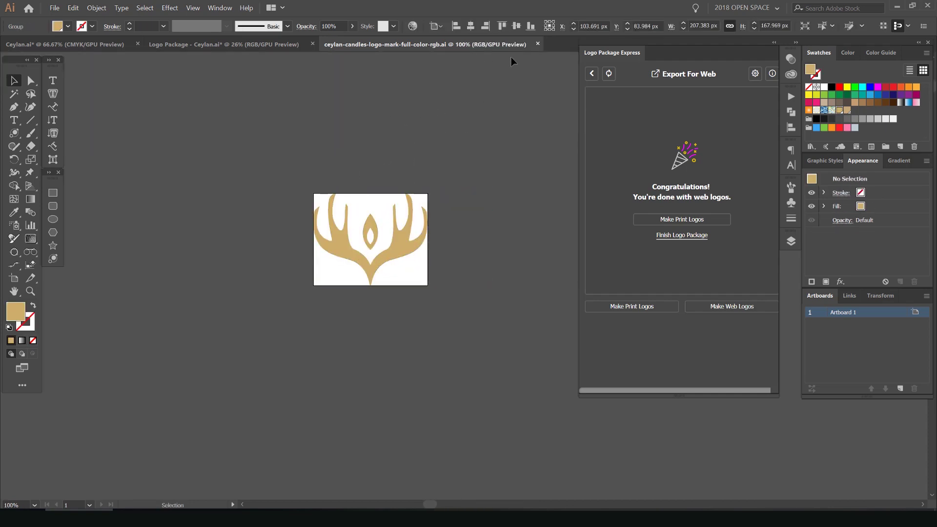
double_click(805, 70)
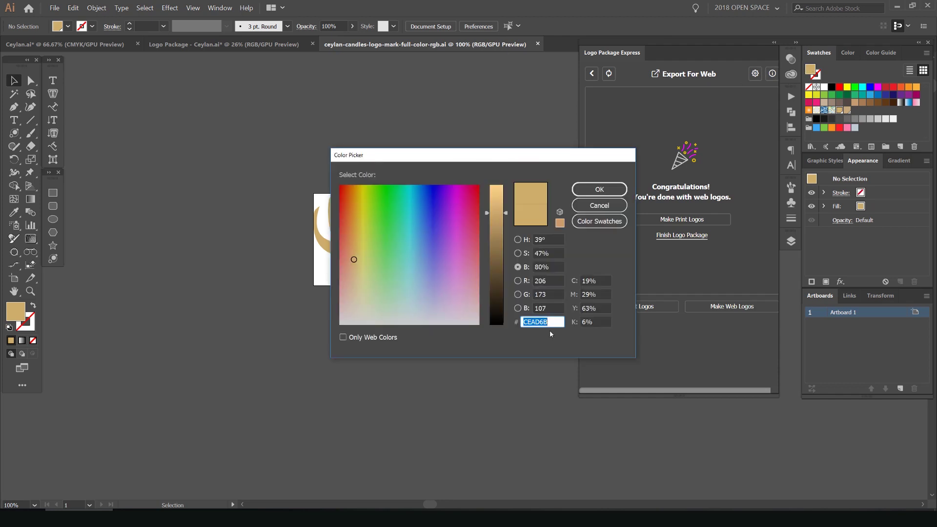
left_click(599, 206)
left_click(410, 230)
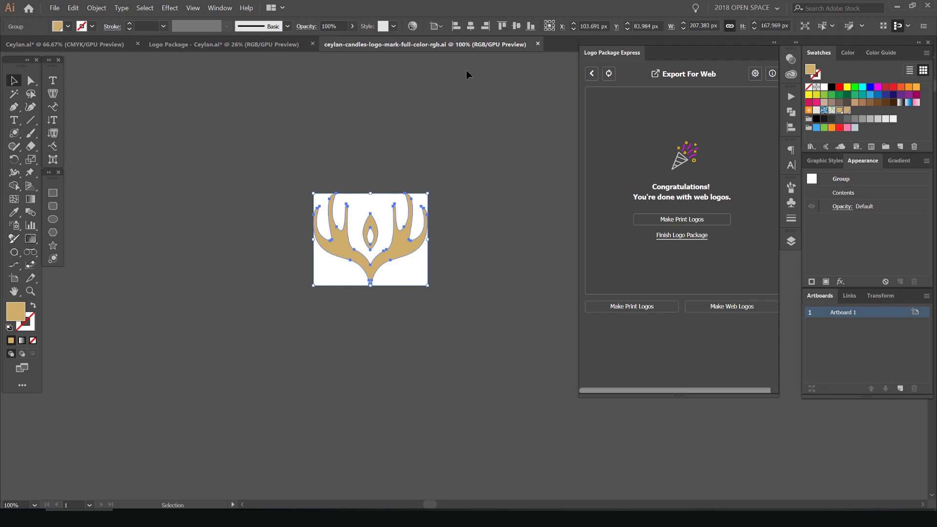
left_click(538, 43)
Back in Explorer, open Logotype > Full Color > Digital, then return to Logotype
key("alt+Tab")
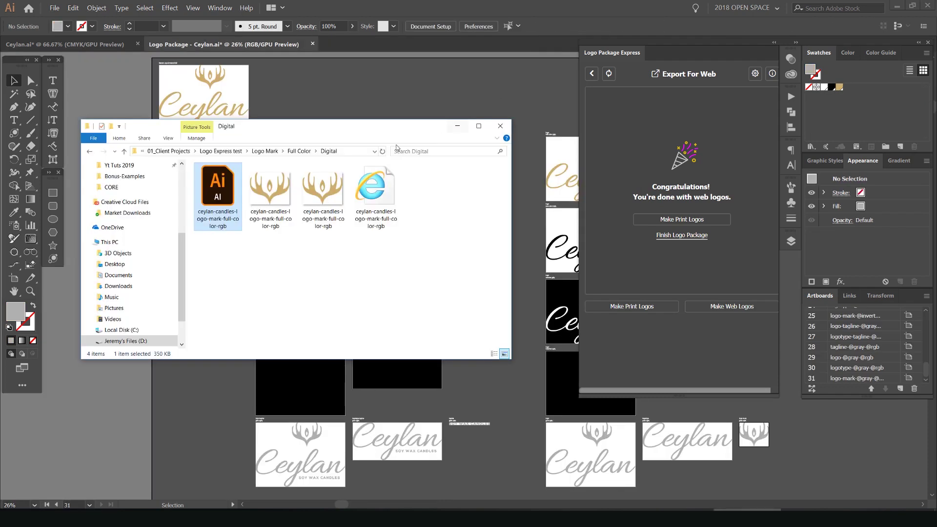
left_click(265, 151)
left_click(274, 152)
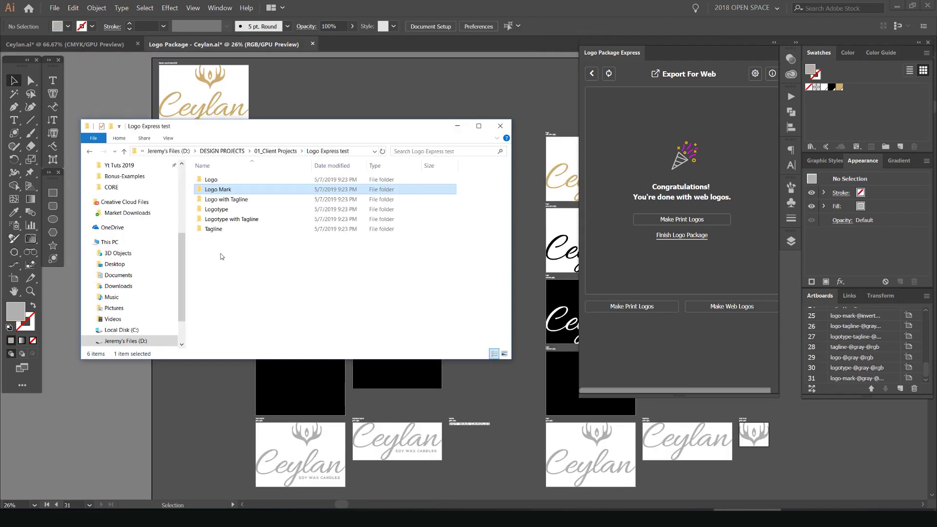
double_click(230, 209)
double_click(253, 179)
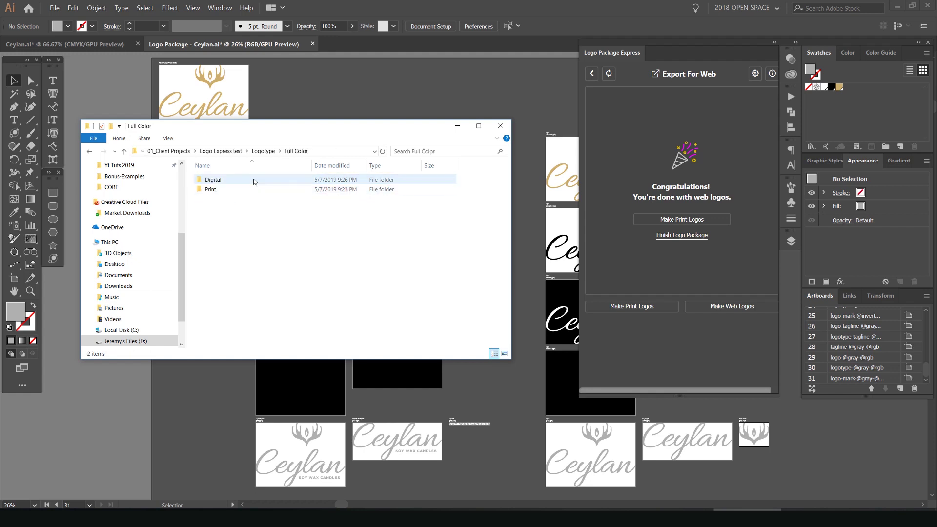
double_click(254, 179)
left_click(275, 152)
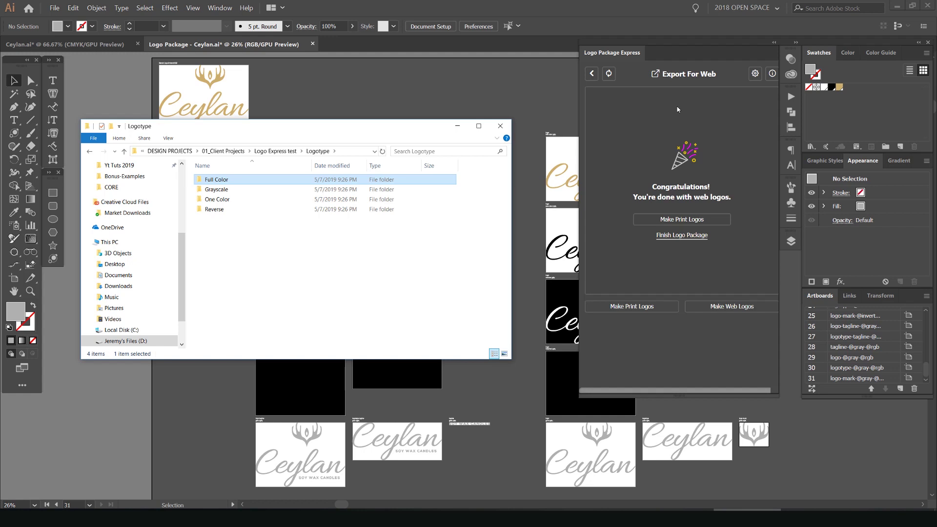
From Logo Express test, open Tagline > One Color > Digital, then return to Tagline
left_click(269, 155)
left_click_drag(312, 126, 370, 137)
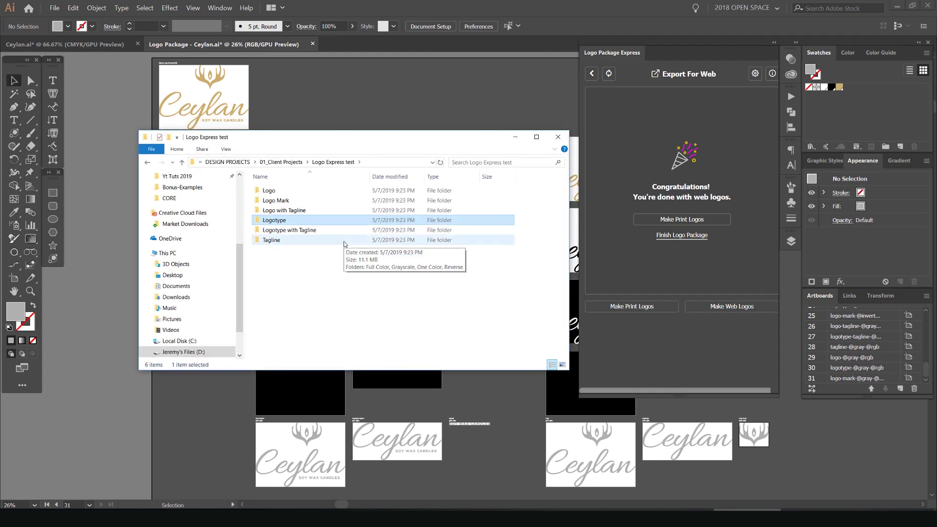
double_click(311, 241)
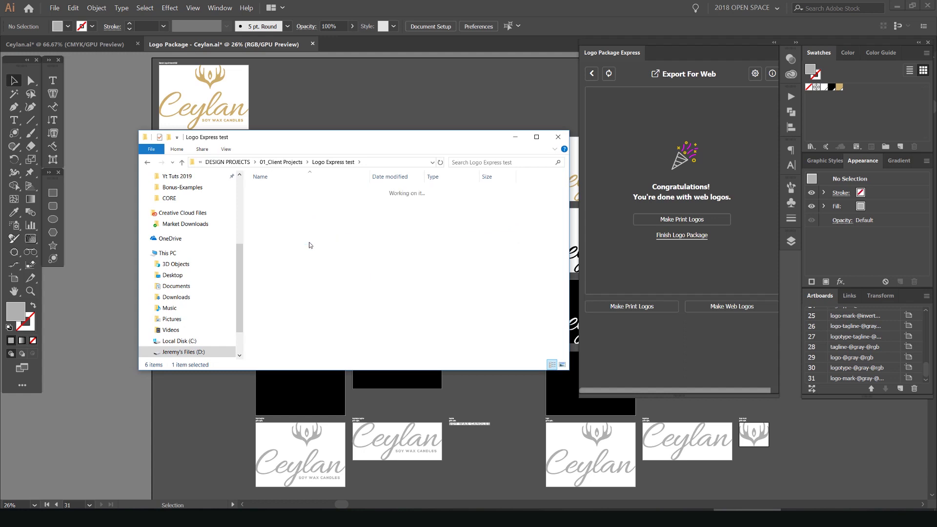
double_click(317, 211)
double_click(309, 191)
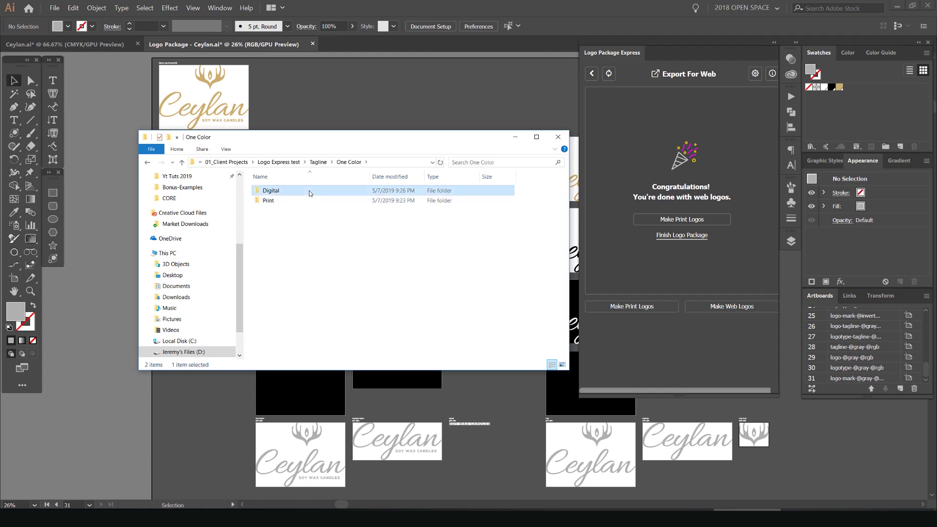
left_click(318, 162)
left_click_drag(447, 152, 410, 165)
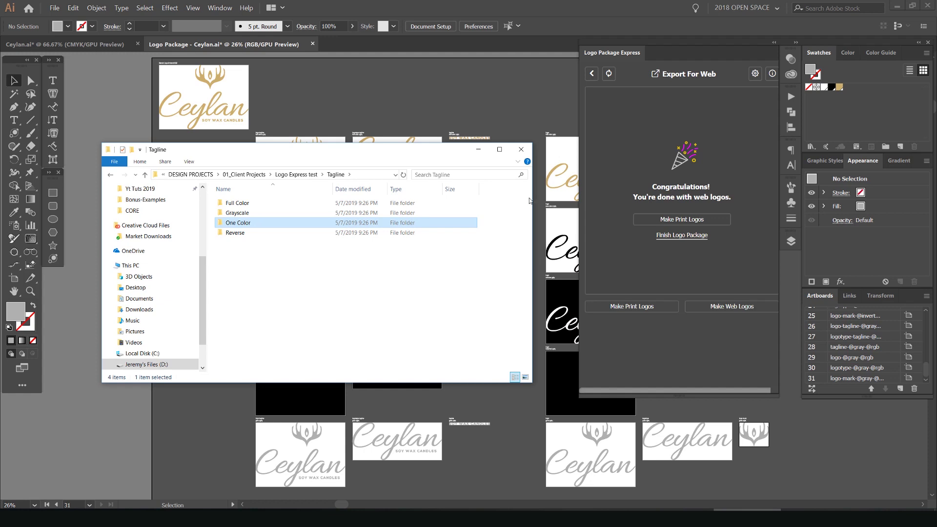